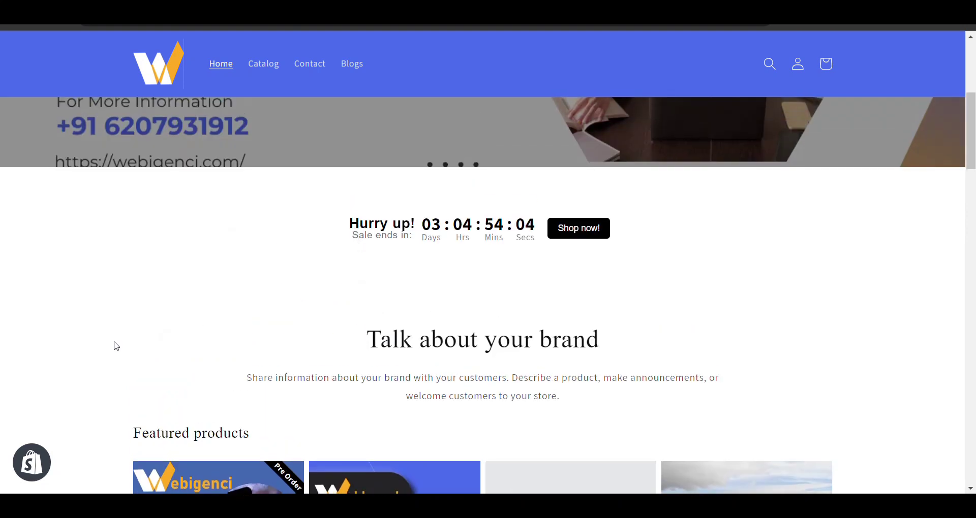
Step: Inspect the countdown timer element in a 576x440 responsive view, then return to the admin Apps list
key("ctrl+shift+i")
left_click(29, 376)
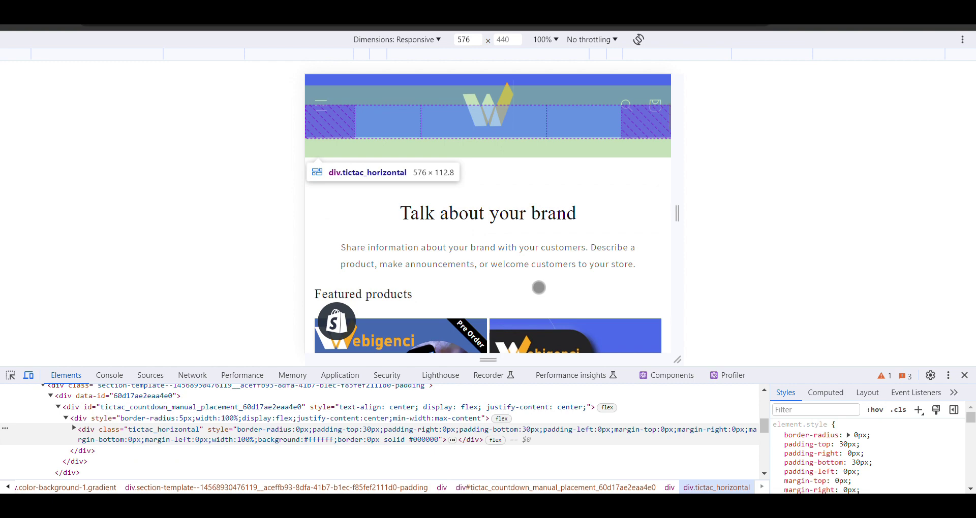
scroll(539, 288, "up", 4)
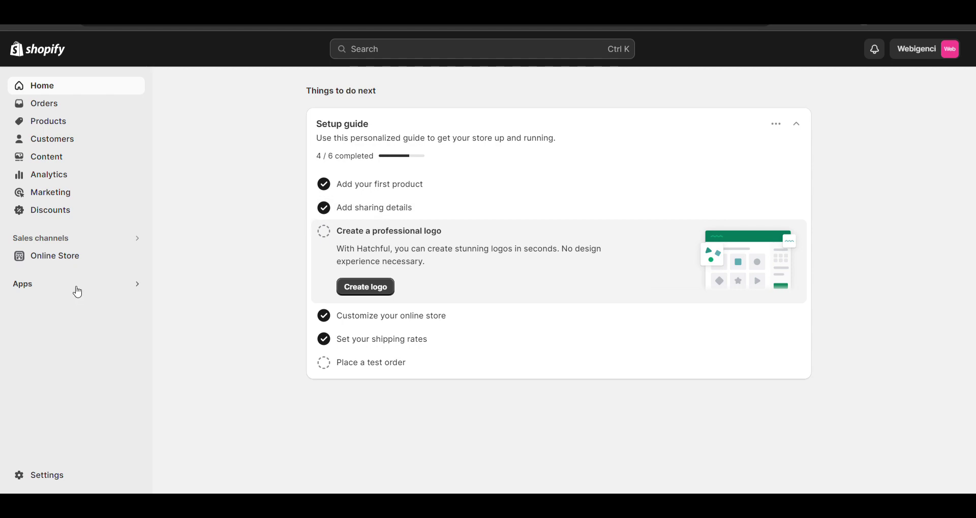
left_click(78, 290)
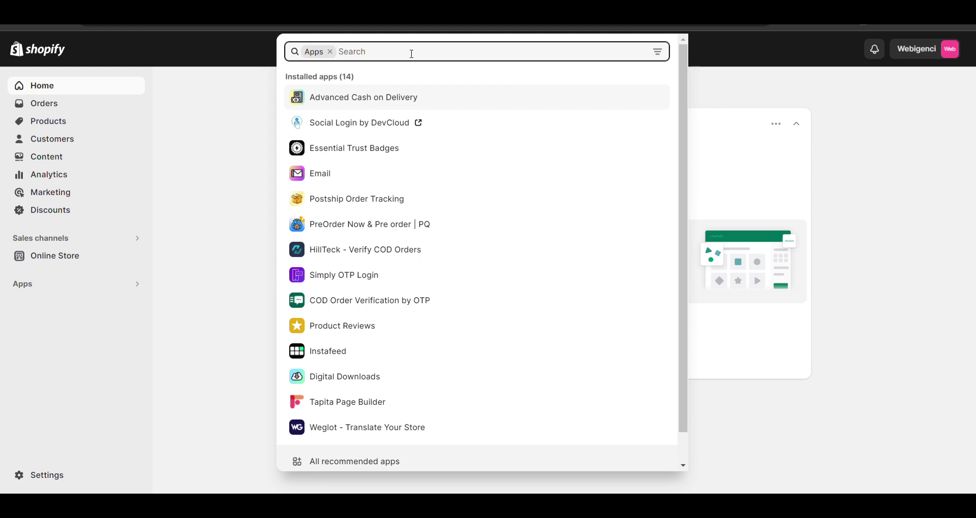
Step: Search the Shopify App Store for 'coutdown timer'
type("coutdown")
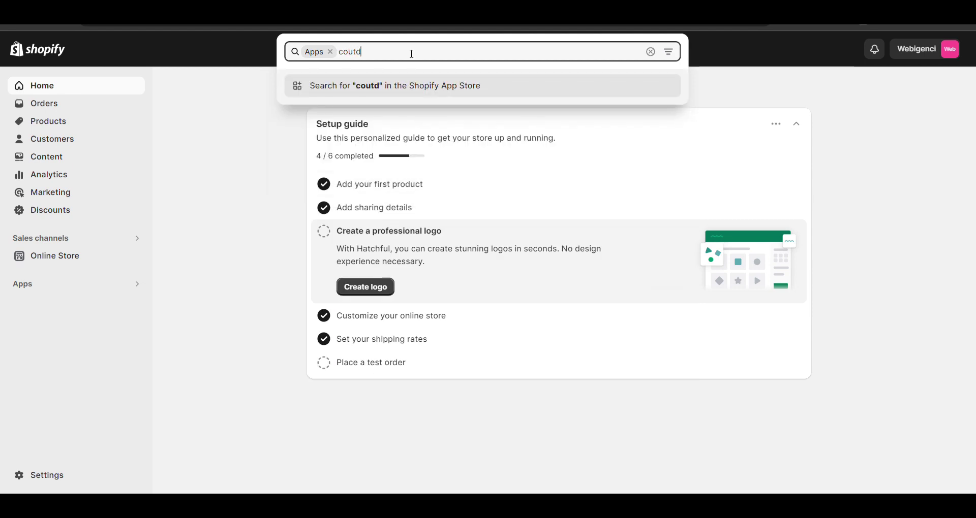
type(" timer")
key("Return")
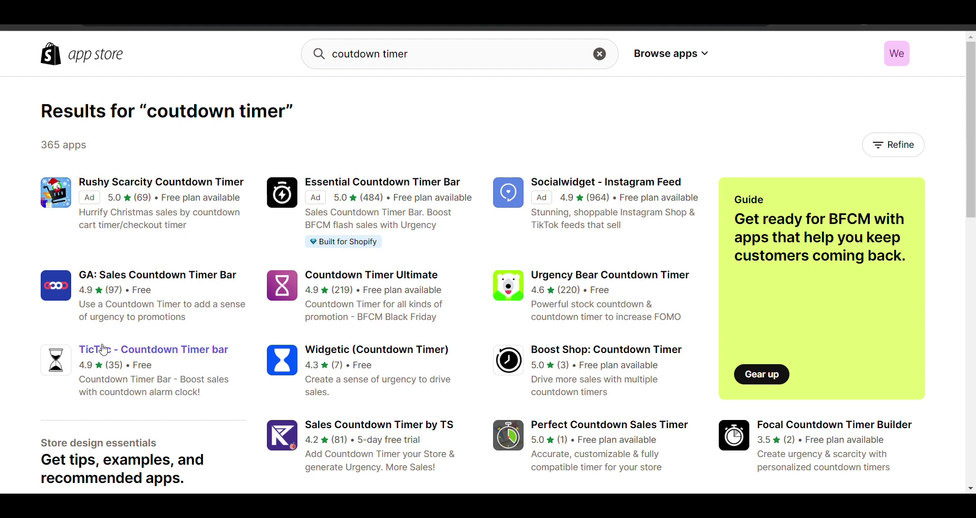
Step: Open the TicTac - Countdown Timer bar listing and begin its installation
left_click(116, 356)
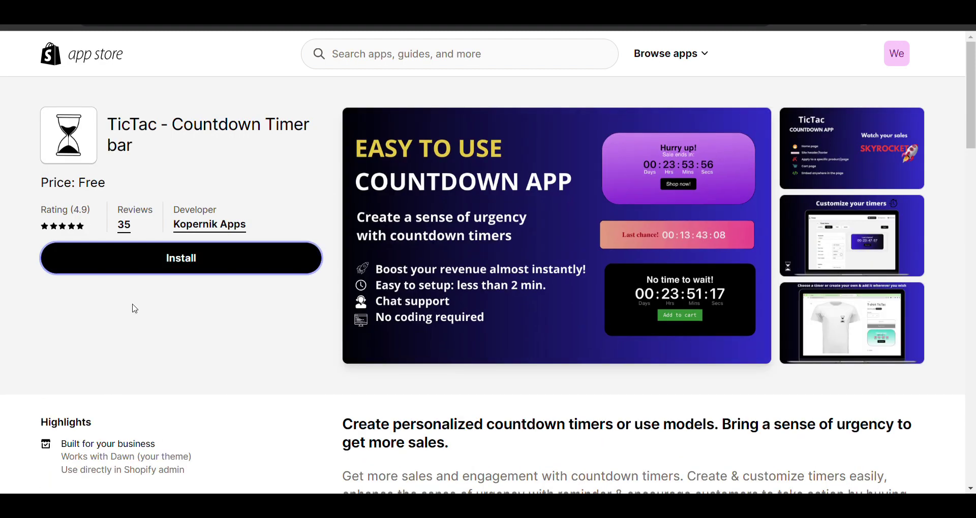
scroll(134, 308, "down", 10)
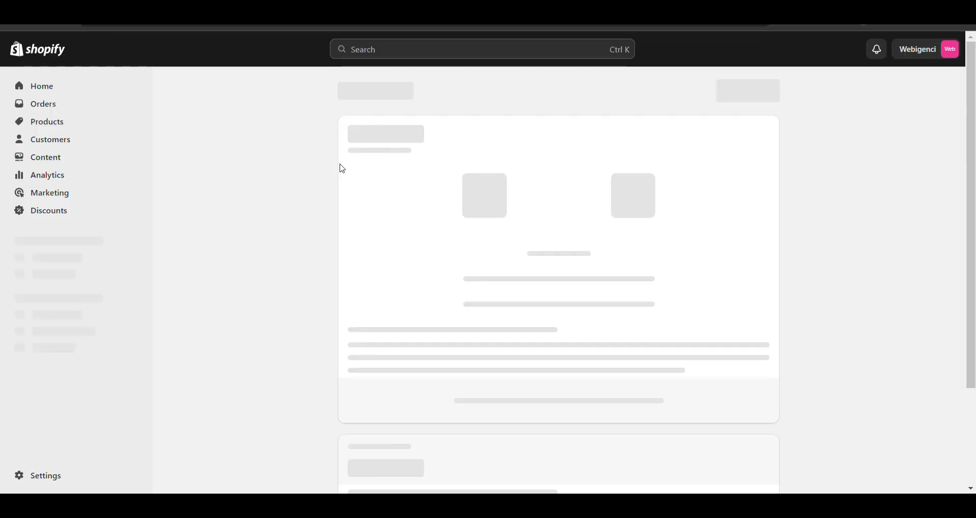
Step: Install TicTac, activate and save its countdown timer app embed, and return to the TicTac dashboard
left_click(773, 90)
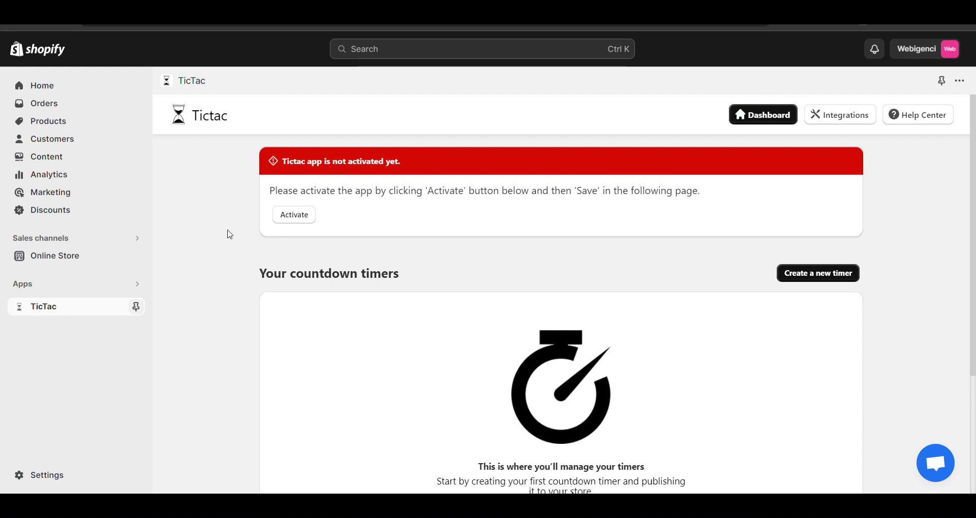
left_click(297, 224)
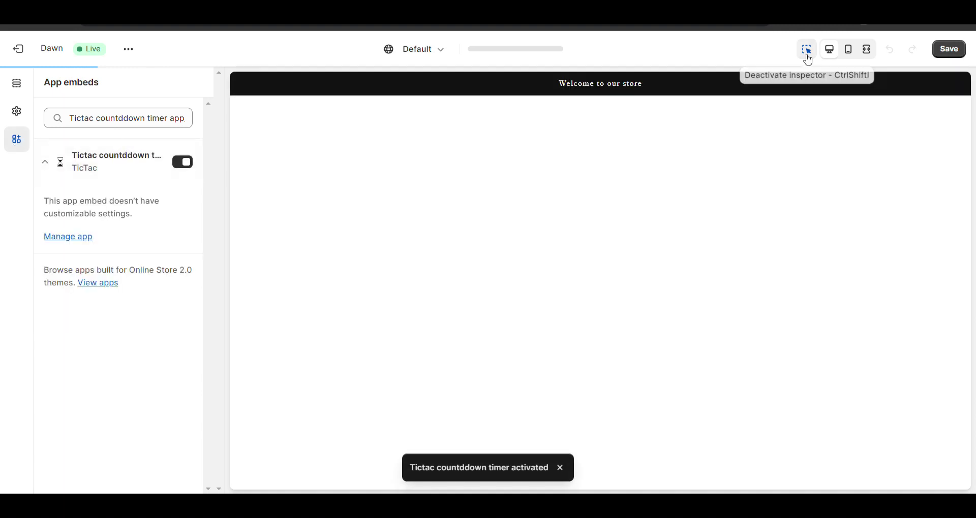
left_click(950, 49)
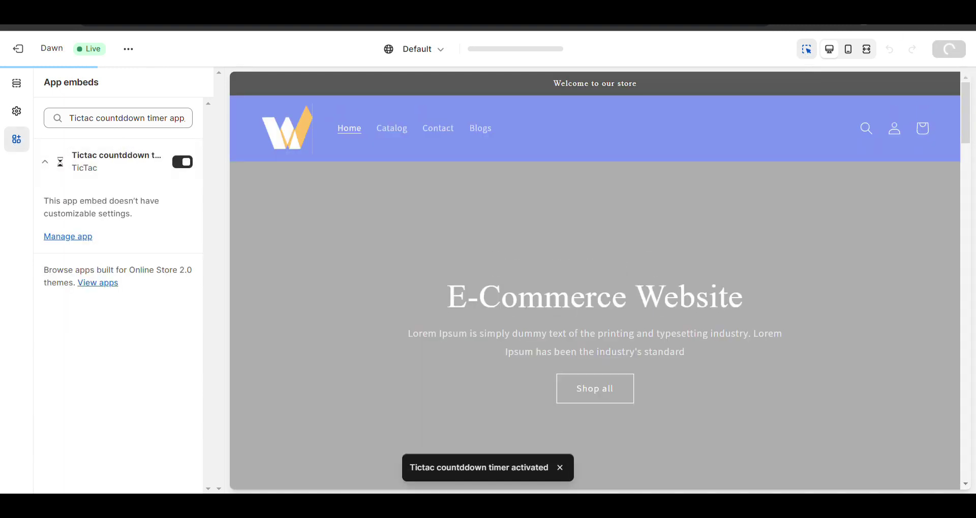
key("ctrl+w")
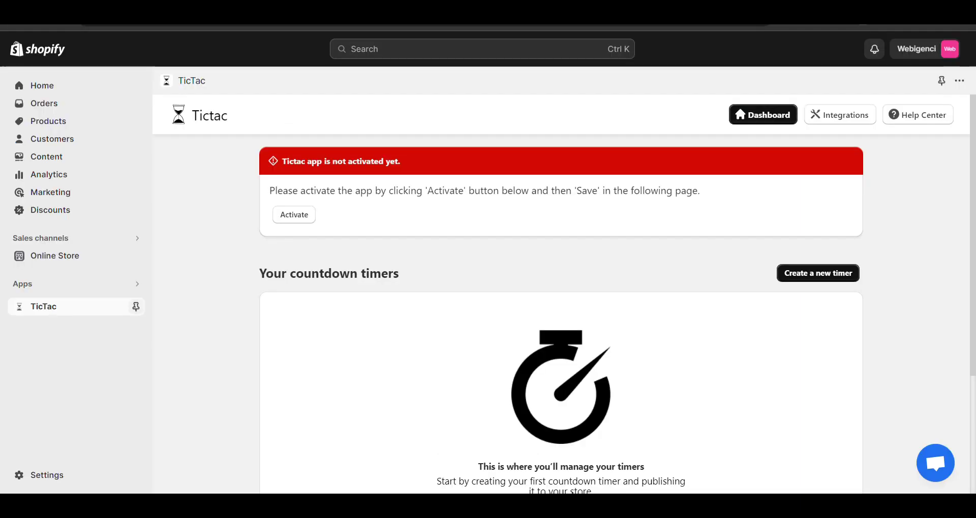
scroll(564, 396, "down", 2)
Step: Create a new timer and choose the stacked layout after briefly trying the horizontal one
left_click(568, 428)
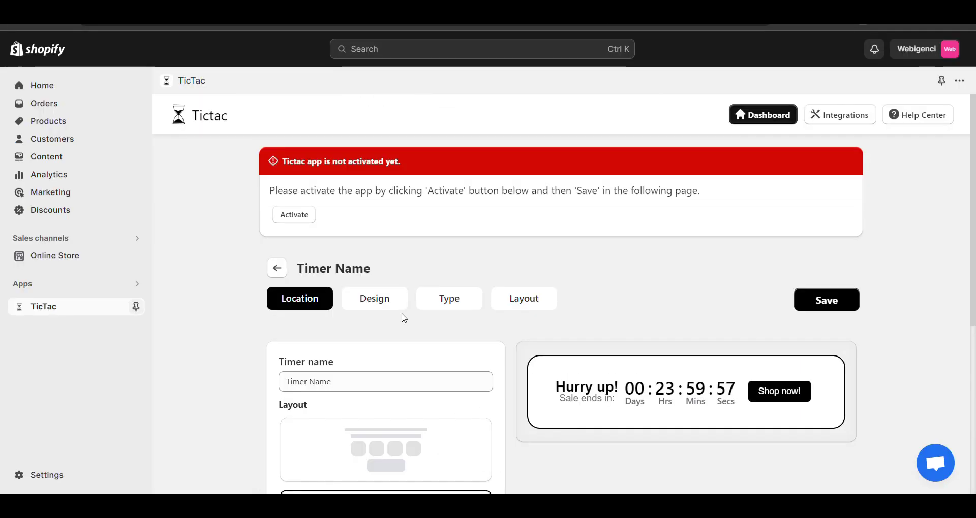
scroll(401, 318, "down", 1)
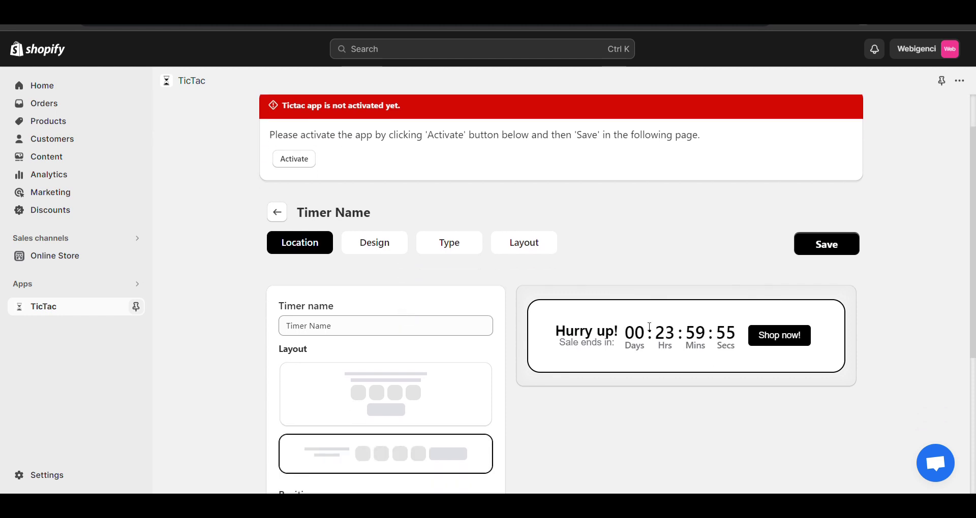
left_click(352, 326)
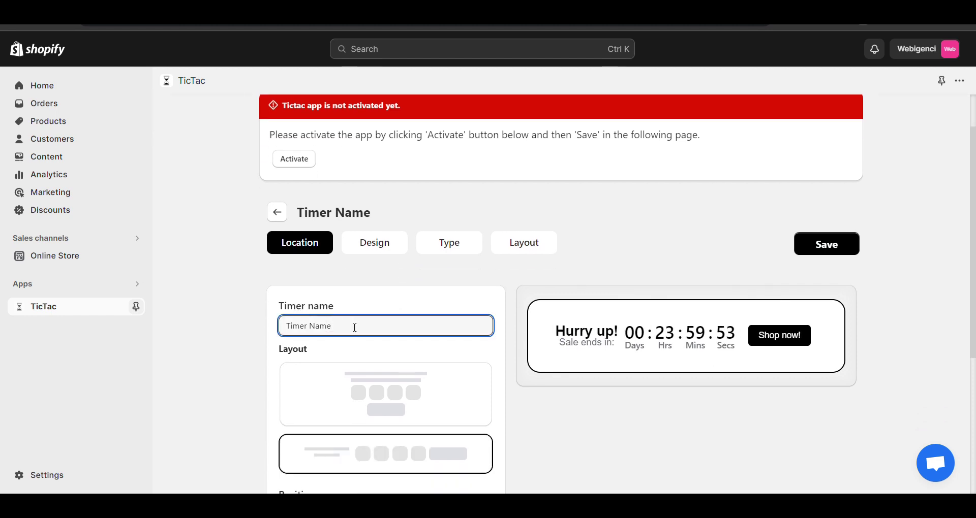
scroll(355, 328, "down", 2)
left_click(353, 334)
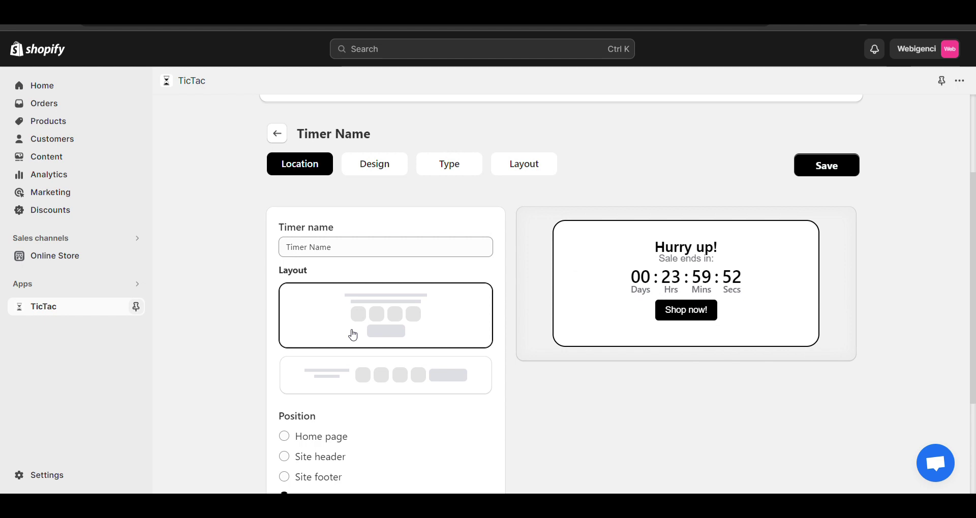
left_click(356, 383)
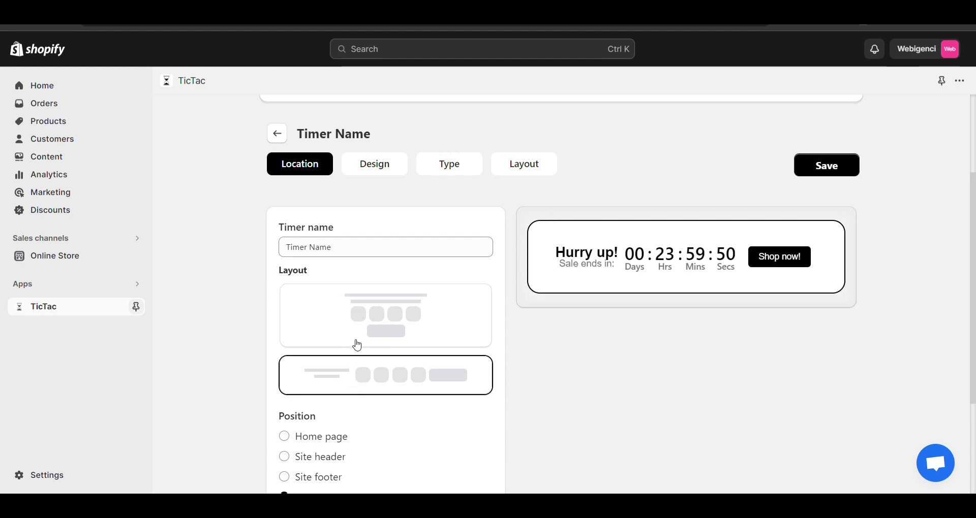
left_click(356, 345)
scroll(438, 344, "down", 1)
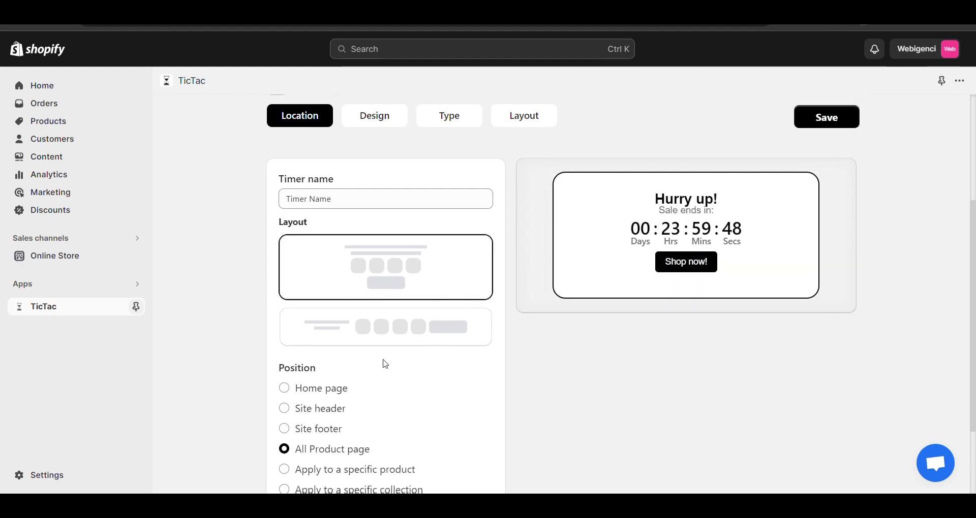
scroll(385, 364, "down", 1)
Step: Try the Home page, Site header, Site footer and All Product page positions, ending on Specific product
left_click(298, 329)
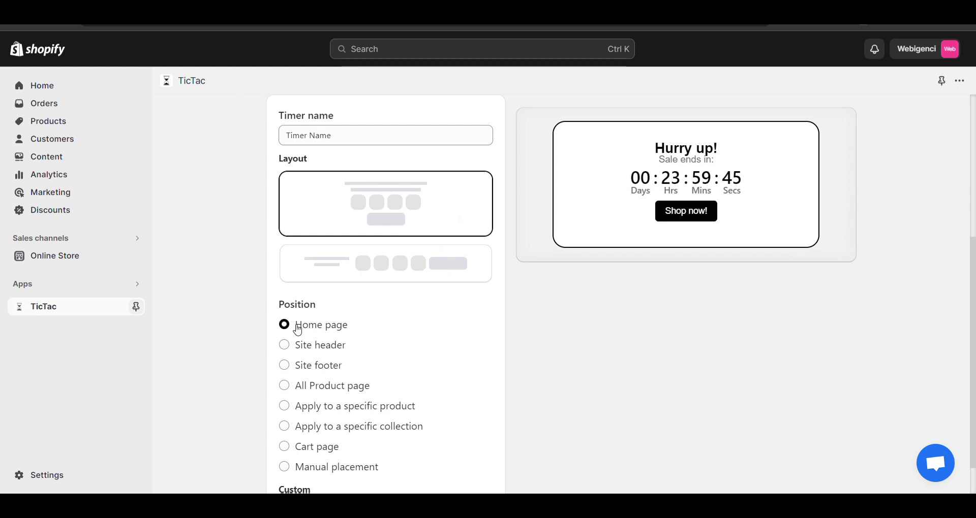
scroll(309, 343, "down", 1)
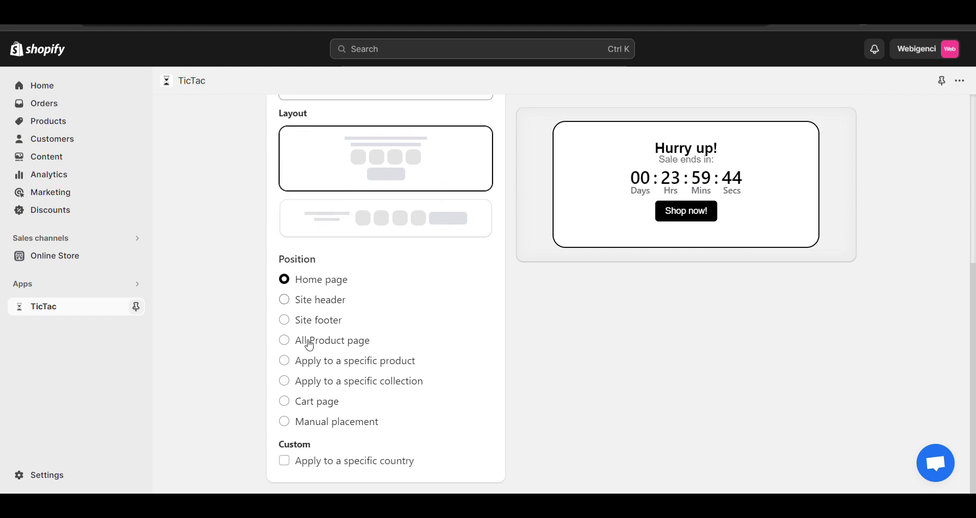
left_click(307, 299)
left_click(306, 323)
left_click(310, 345)
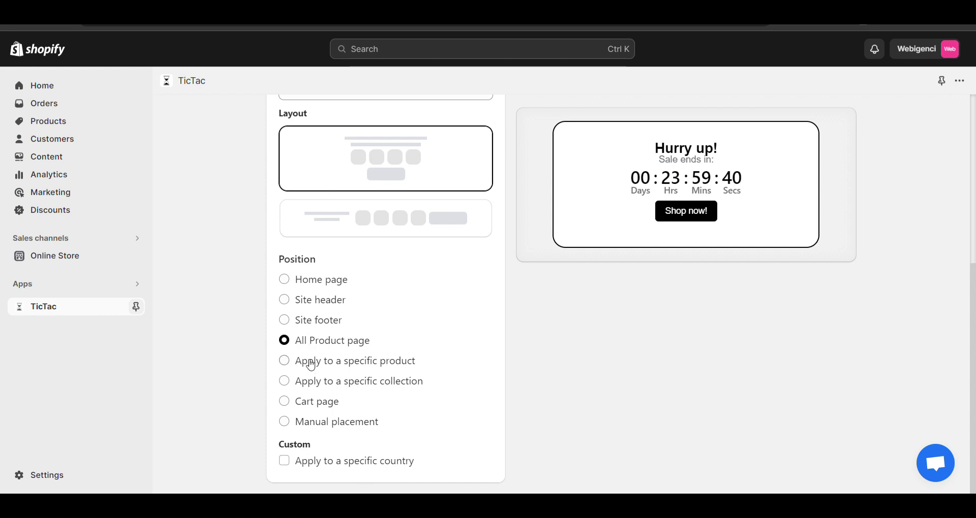
left_click(311, 362)
Step: Try the specific product, specific collection and Cart page positions, closing the pickers without choosing
scroll(313, 410, "down", 1)
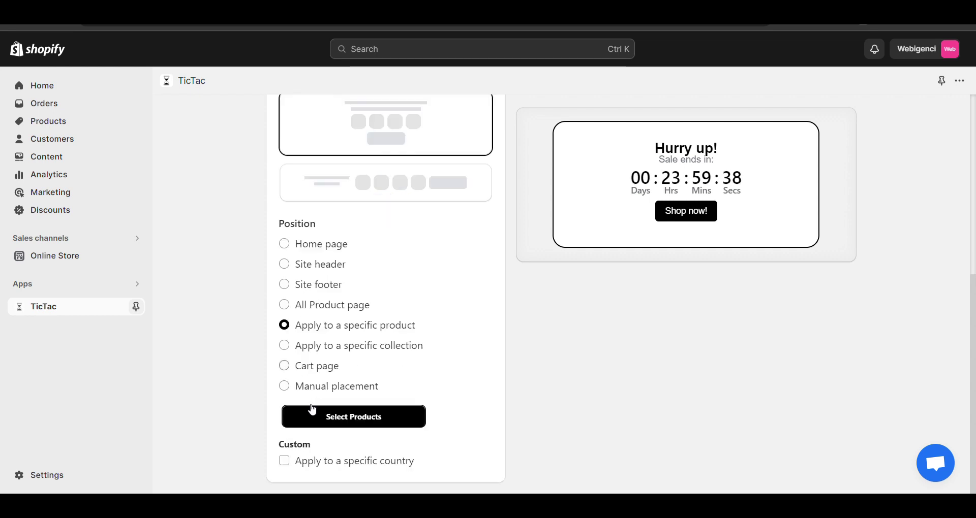
left_click(348, 416)
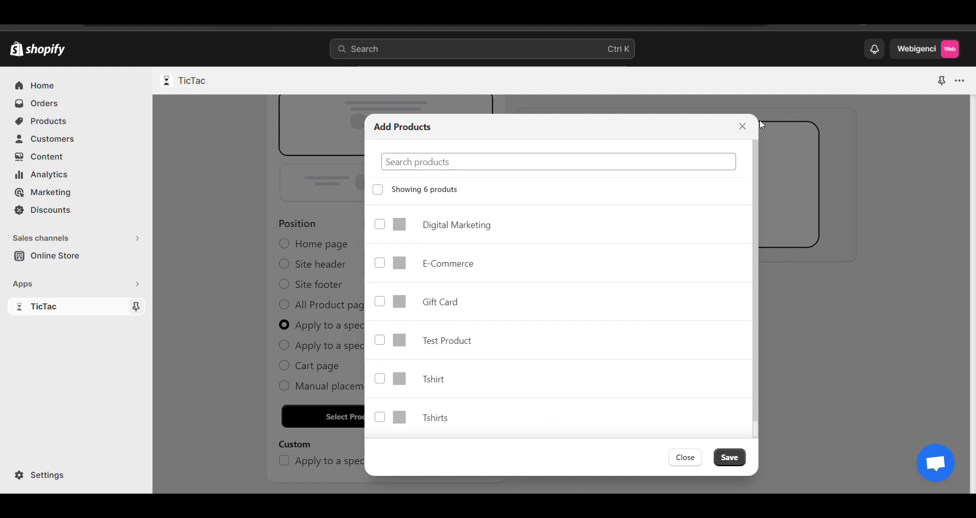
scroll(591, 305, "down", 1)
scroll(592, 306, "up", 1)
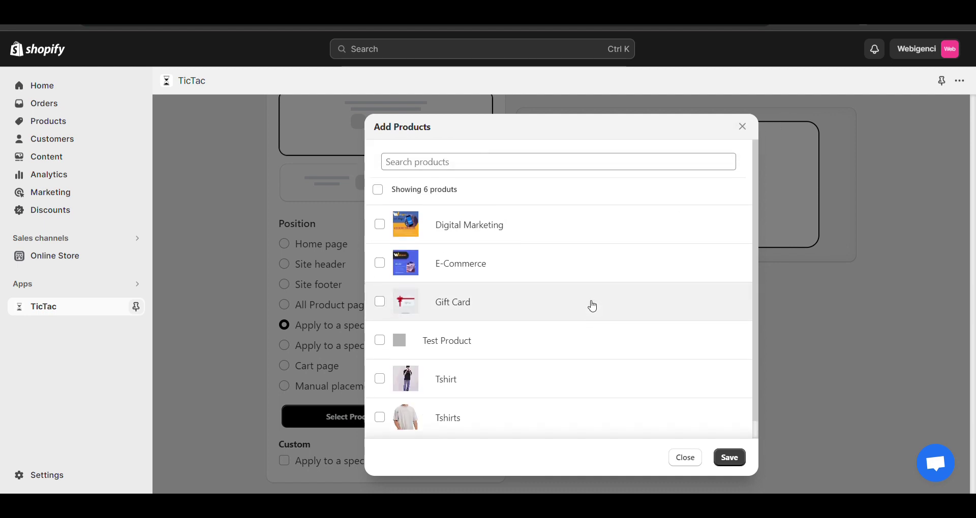
left_click(742, 127)
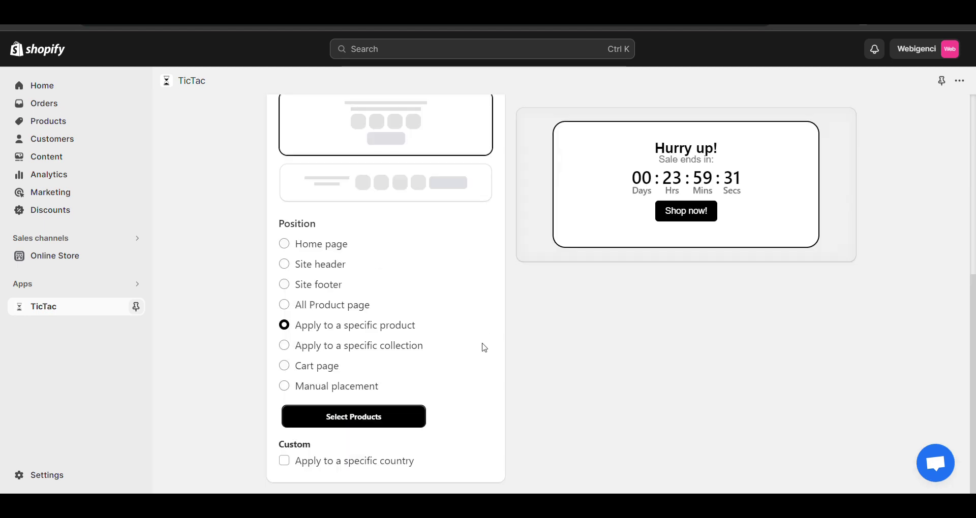
left_click(366, 350)
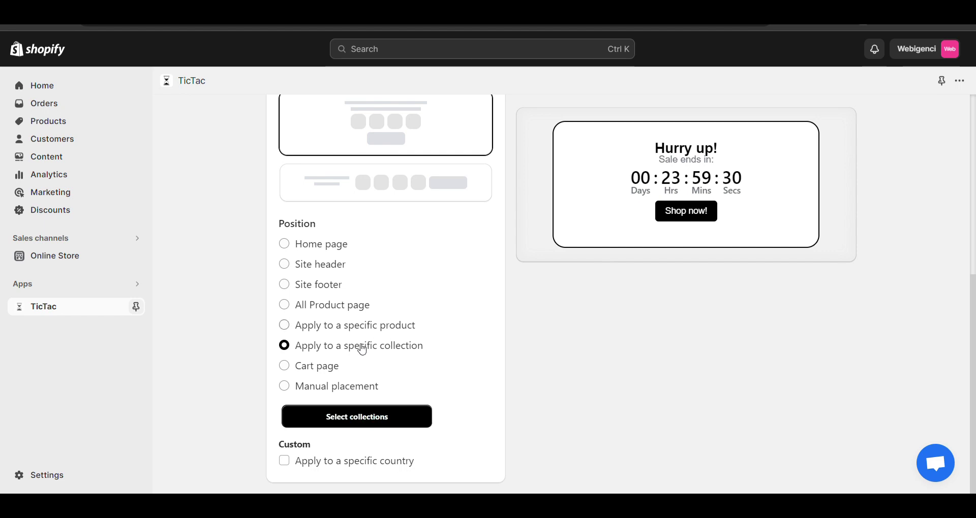
left_click(343, 425)
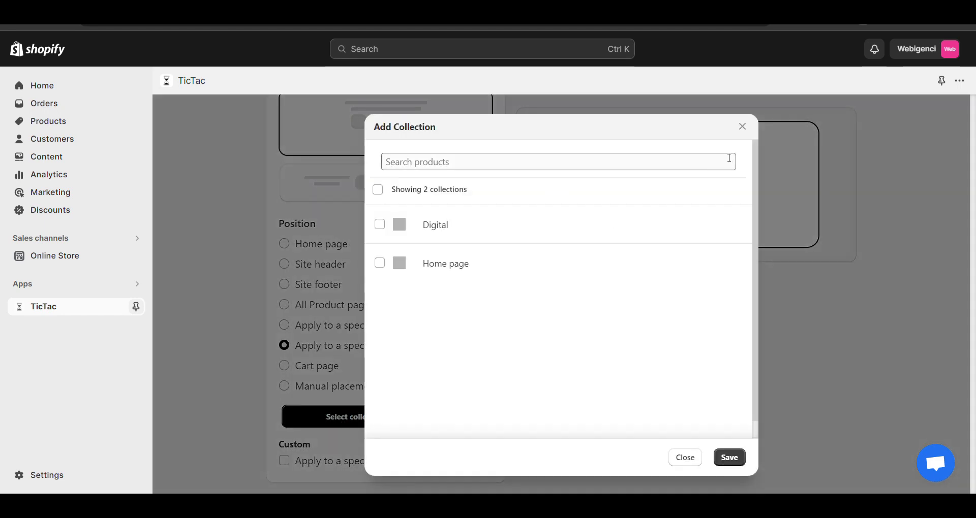
left_click(743, 127)
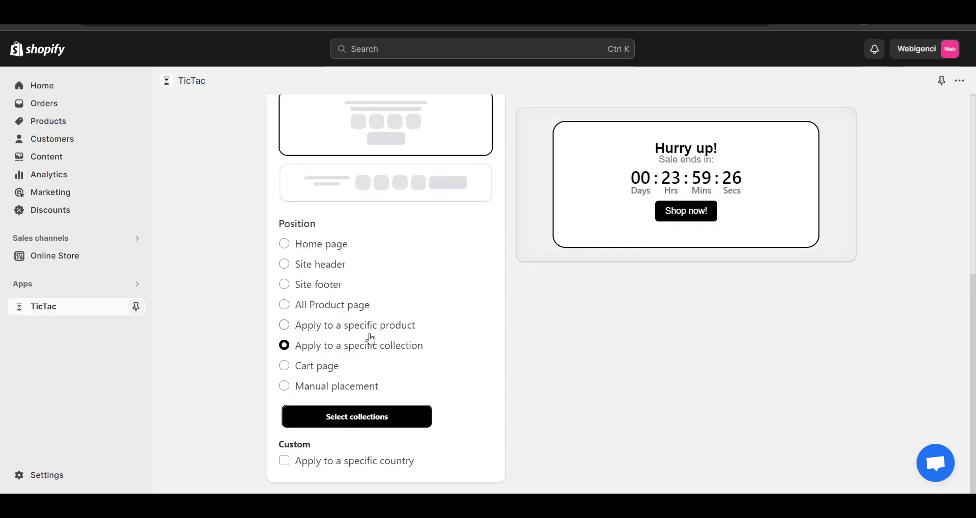
left_click(343, 377)
Step: Switch to Manual placement, copy its shortcode, and set the horizontal single-row layout
left_click(342, 425)
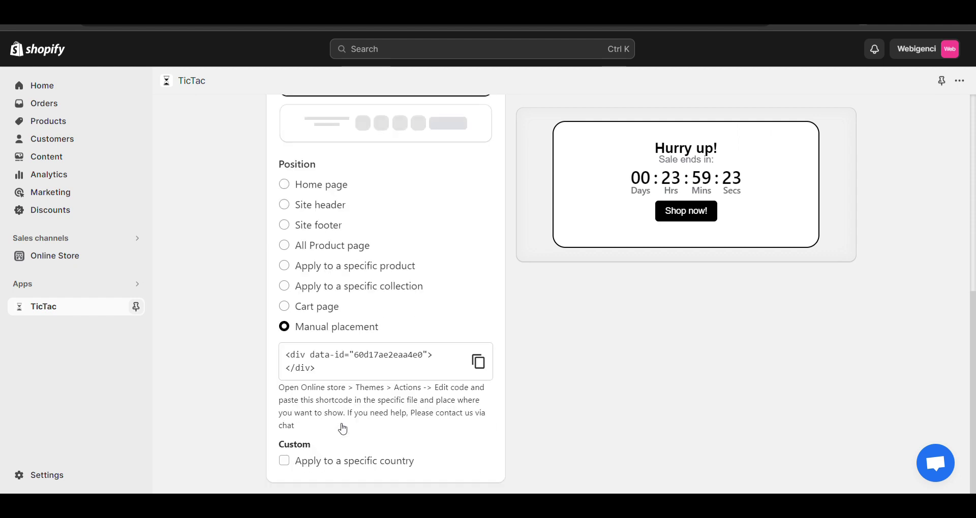
left_click(478, 362)
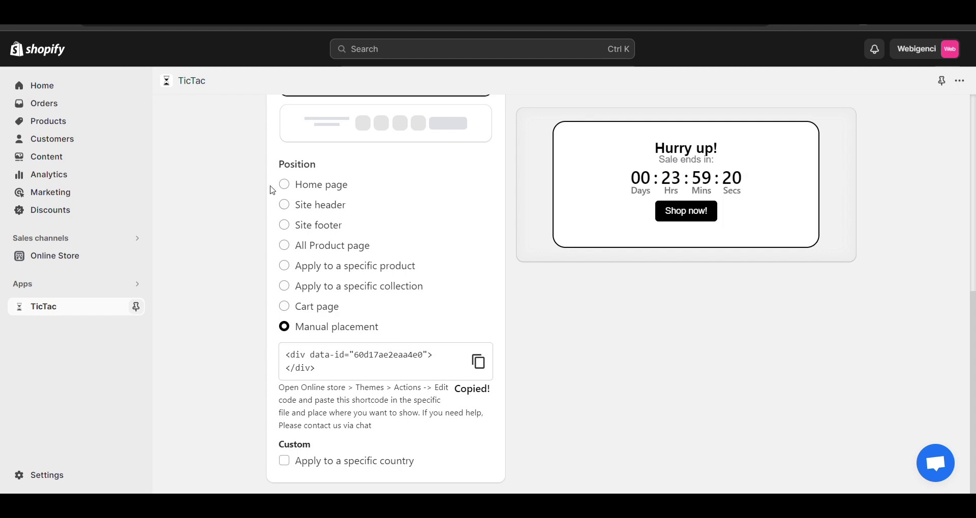
scroll(273, 190, "up", 3)
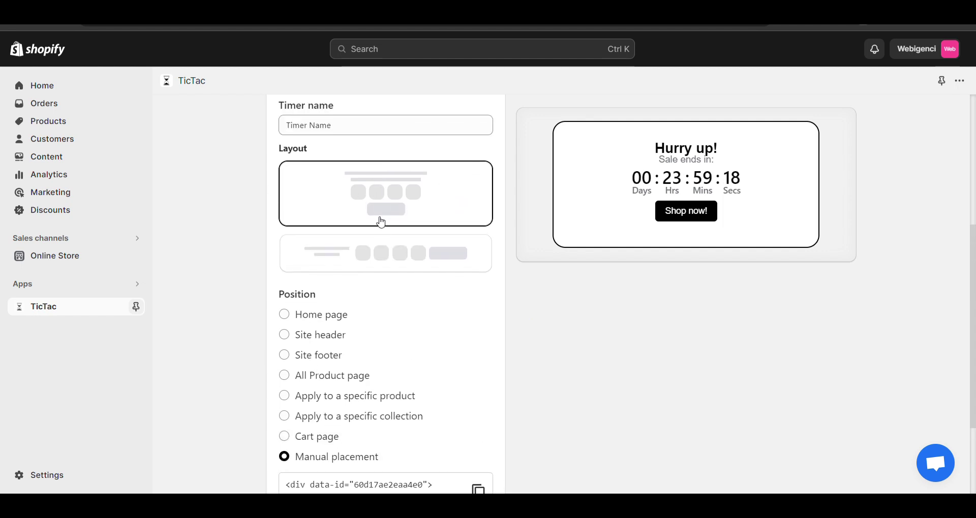
left_click(382, 245)
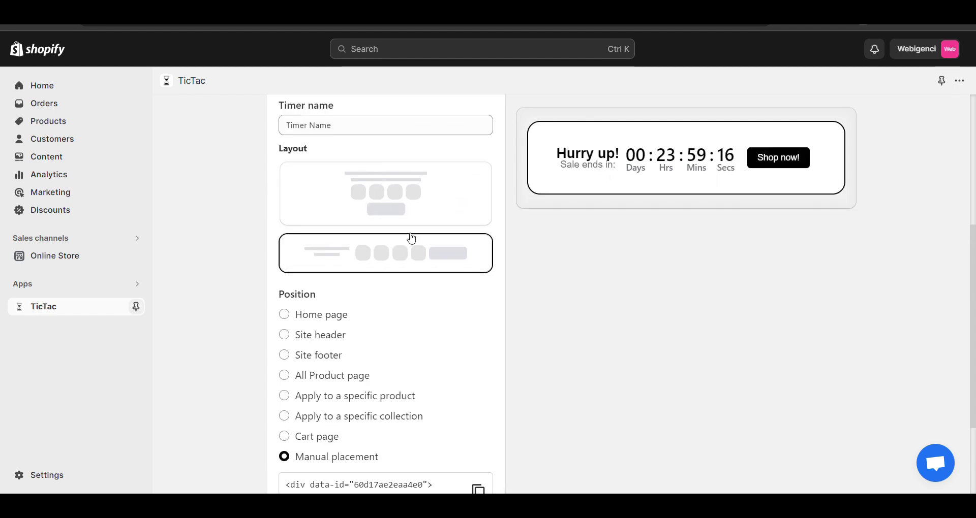
scroll(499, 266, "down", 3)
scroll(500, 266, "up", 8)
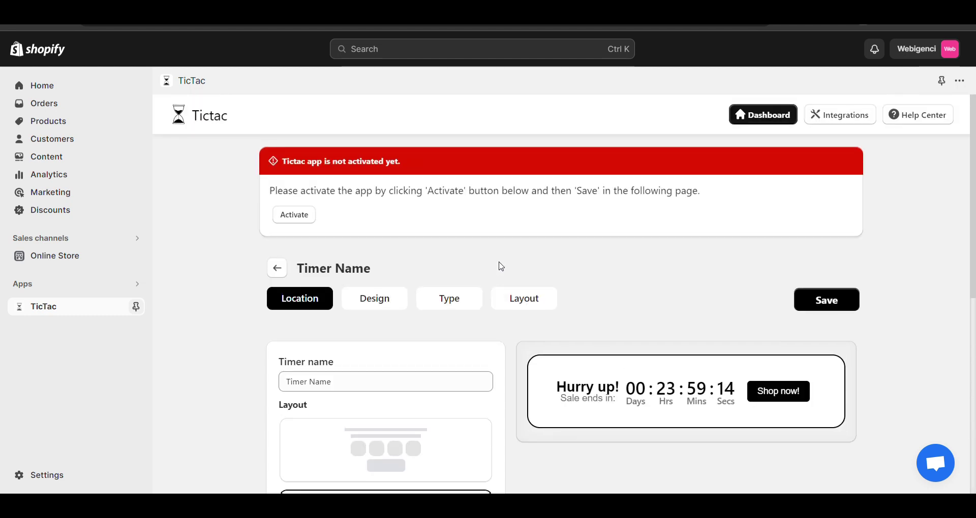
Step: Try the Fresh sky, Bright morning and Bonbon design templates, then return to Classic
left_click(406, 299)
scroll(403, 298, "down", 2)
left_click(383, 317)
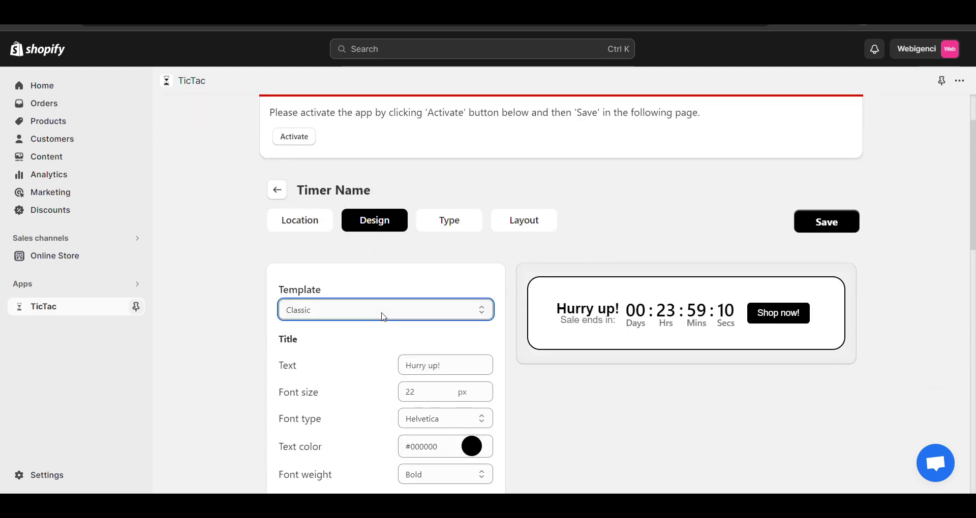
left_click(326, 358)
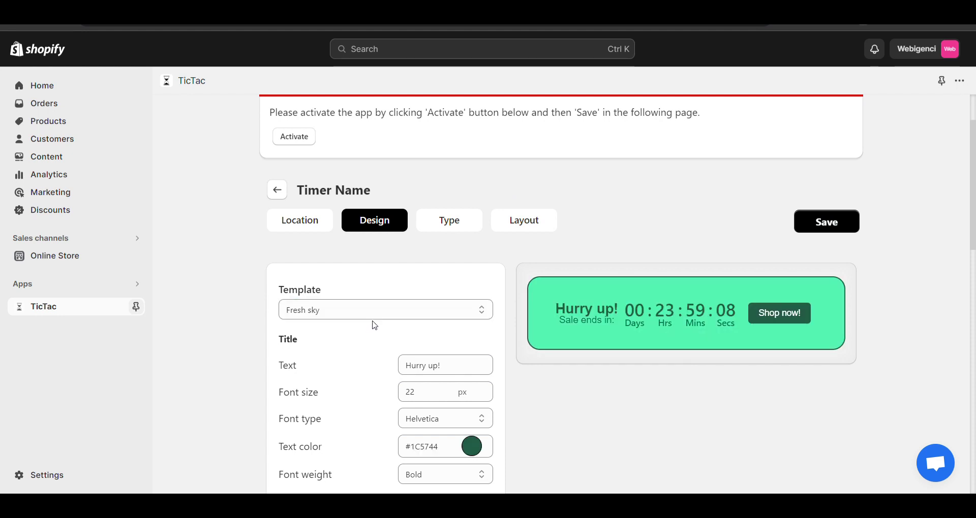
left_click(359, 312)
left_click(329, 366)
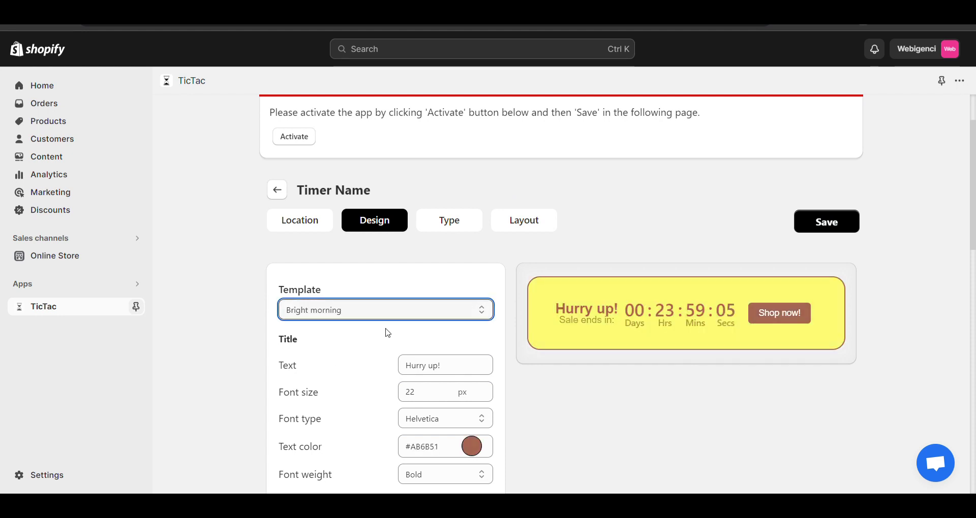
left_click(413, 311)
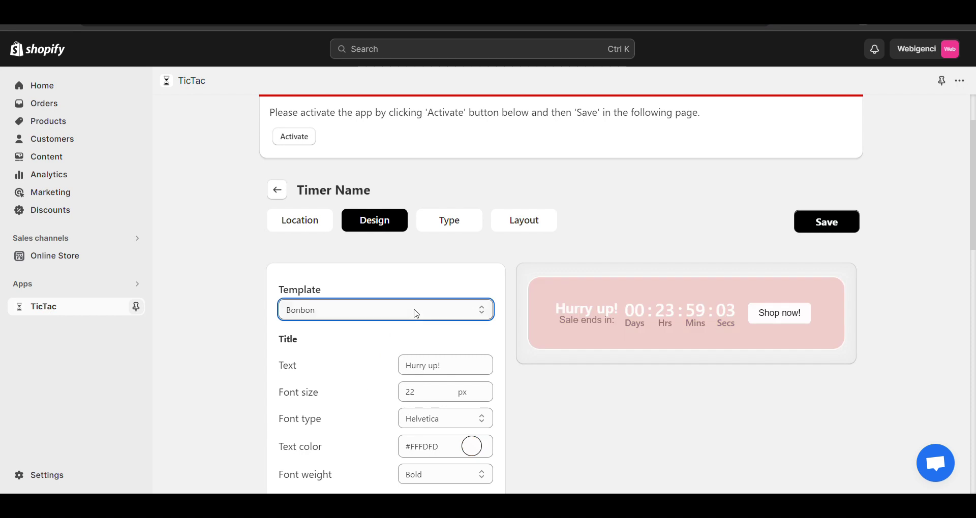
left_click(343, 343)
Step: Check the title font size and type, try a grey title colour, then restore black
scroll(465, 216, "down", 3)
left_click(438, 254)
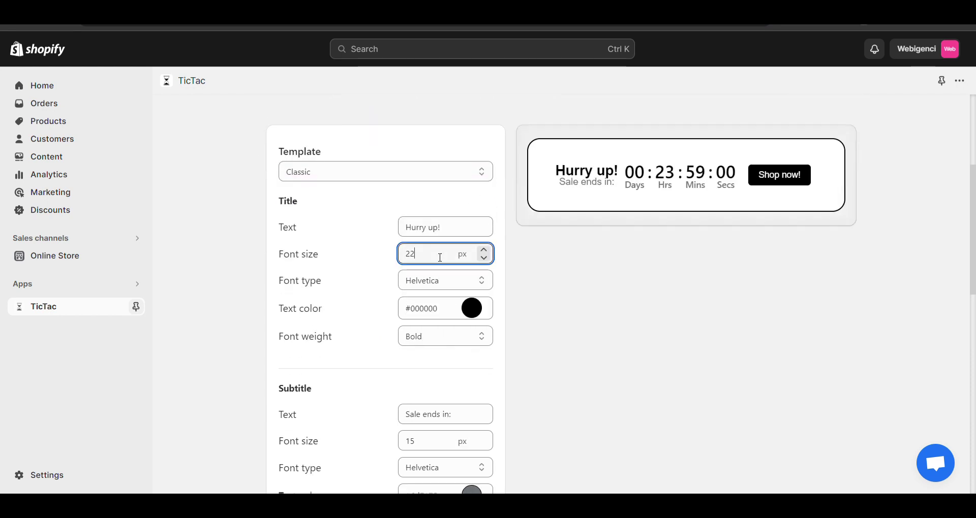
left_click(435, 281)
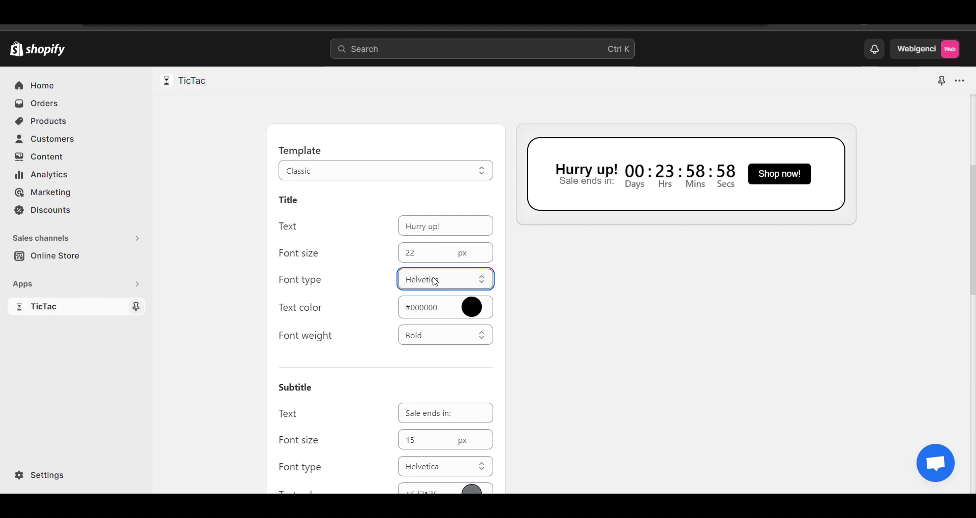
scroll(442, 281, "down", 1)
left_click(472, 278)
left_click_drag(421, 344, 281, 377)
left_click(280, 377)
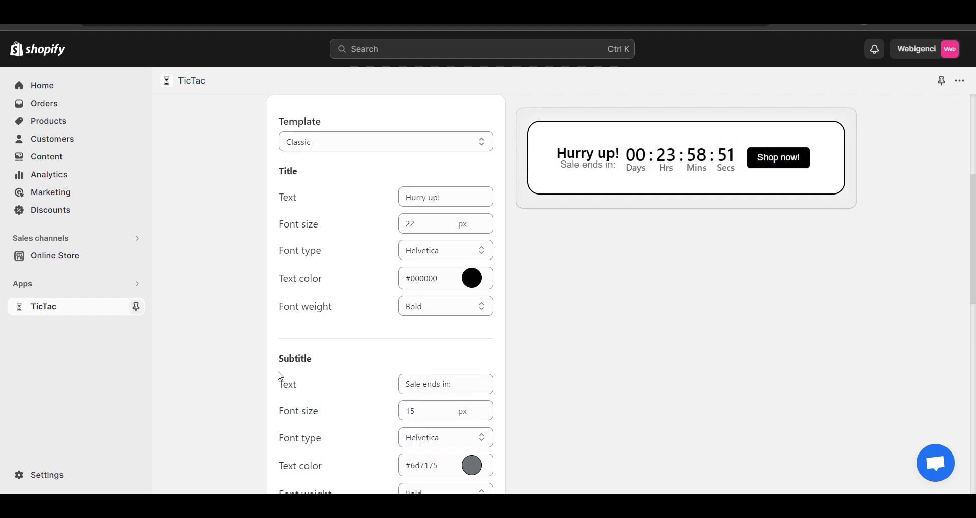
scroll(614, 325, "down", 3)
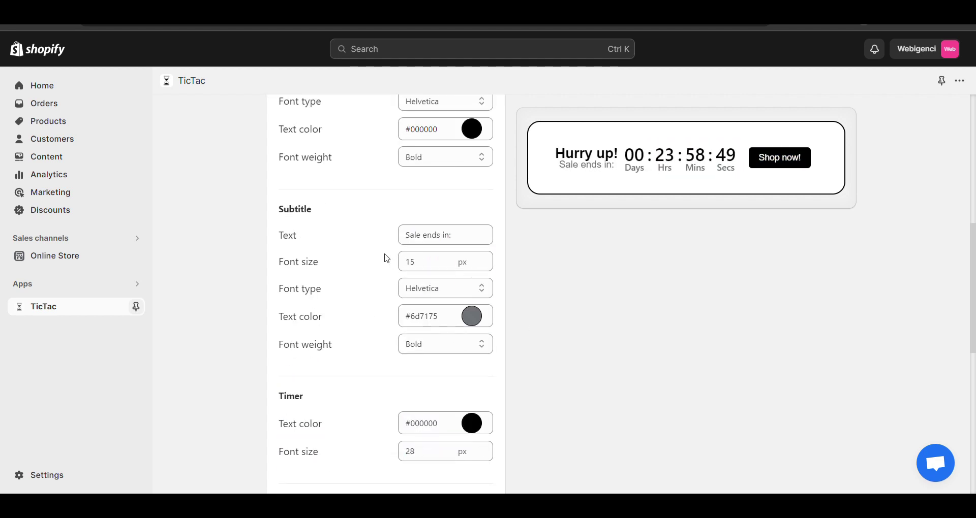
scroll(421, 244, "up", 3)
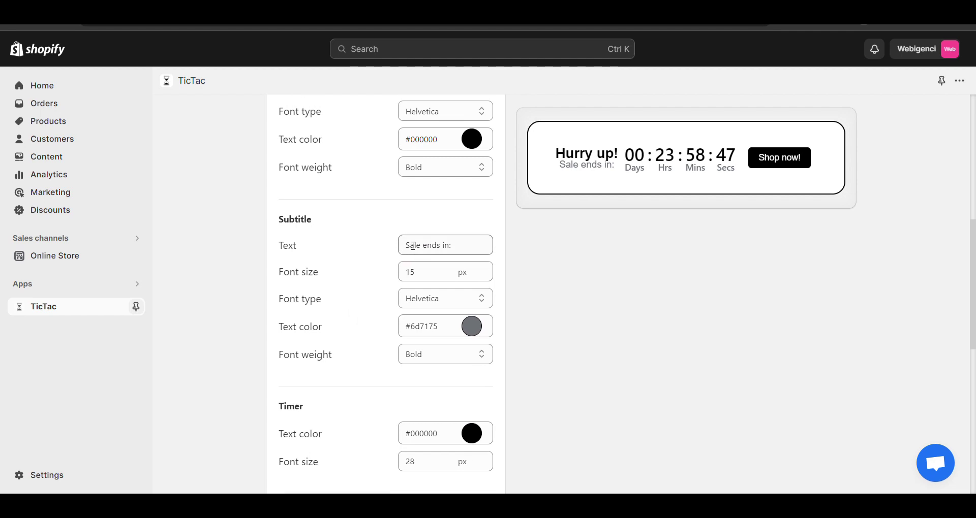
Step: Review the title, 'Sale ends in:' subtitle and 'Shop now!' texts, keeping the Shop now button visible
left_click(444, 187)
scroll(443, 213, "down", 3)
left_click(443, 242)
scroll(443, 242, "down", 5)
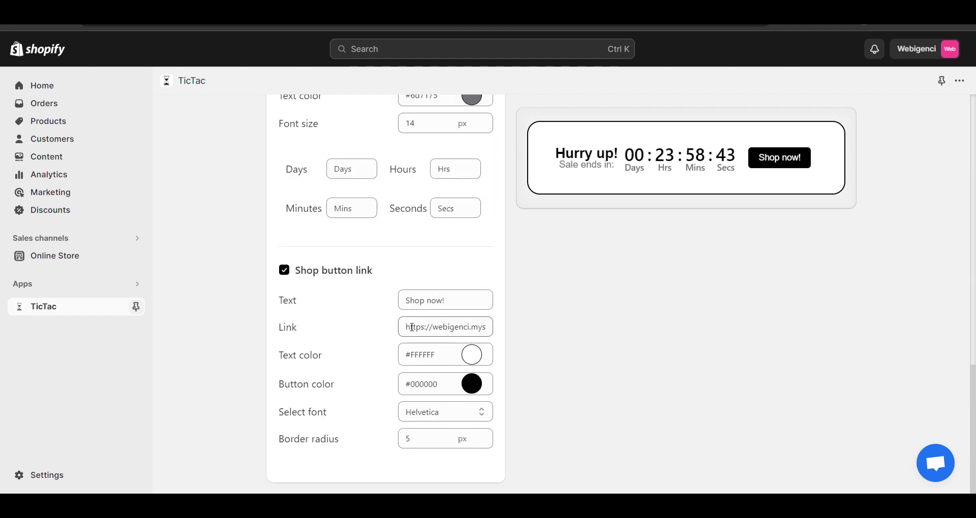
left_click(448, 302)
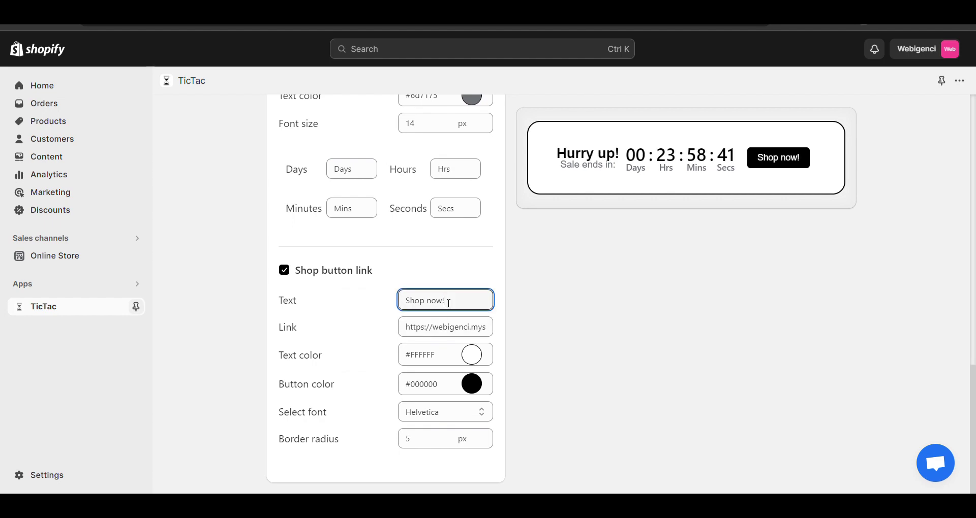
left_click(284, 277)
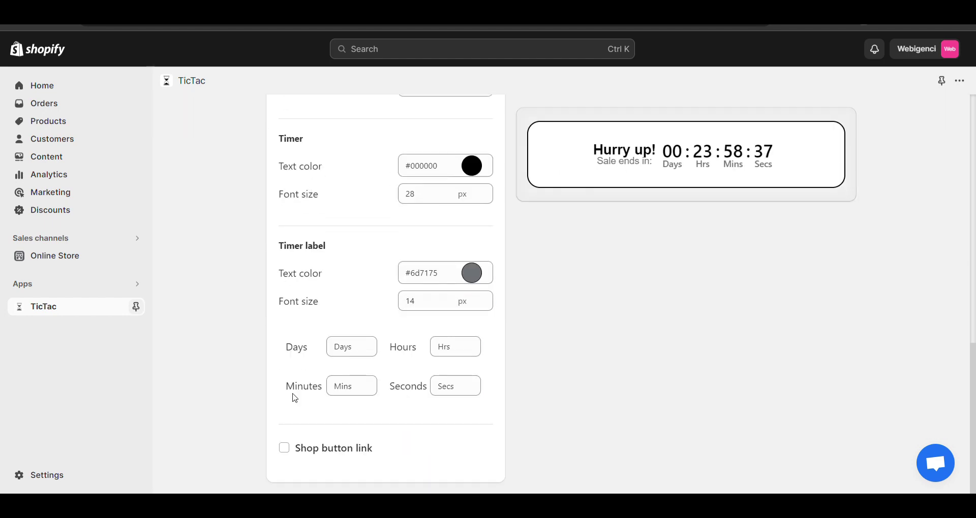
left_click(288, 450)
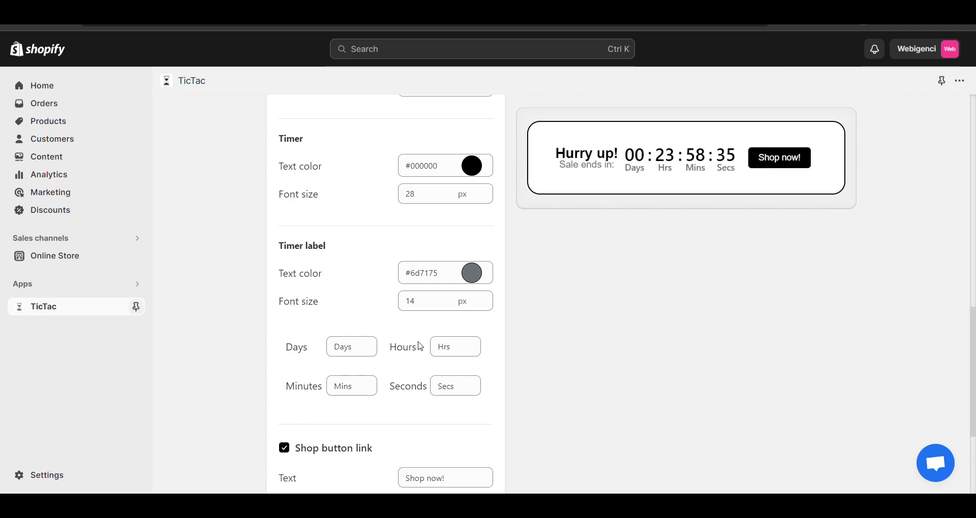
Step: Check the subtitle font weight options
scroll(420, 346, "up", 2)
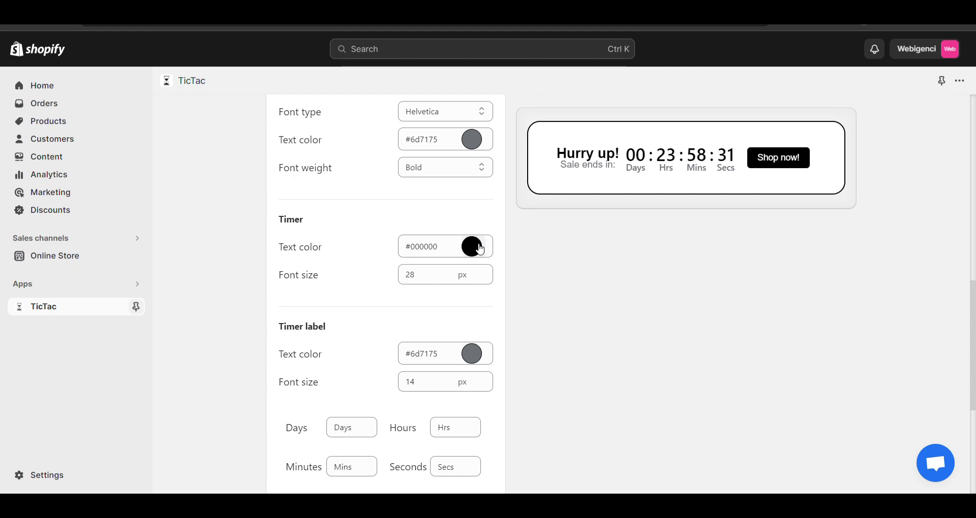
scroll(479, 249, "up", 3)
left_click(422, 287)
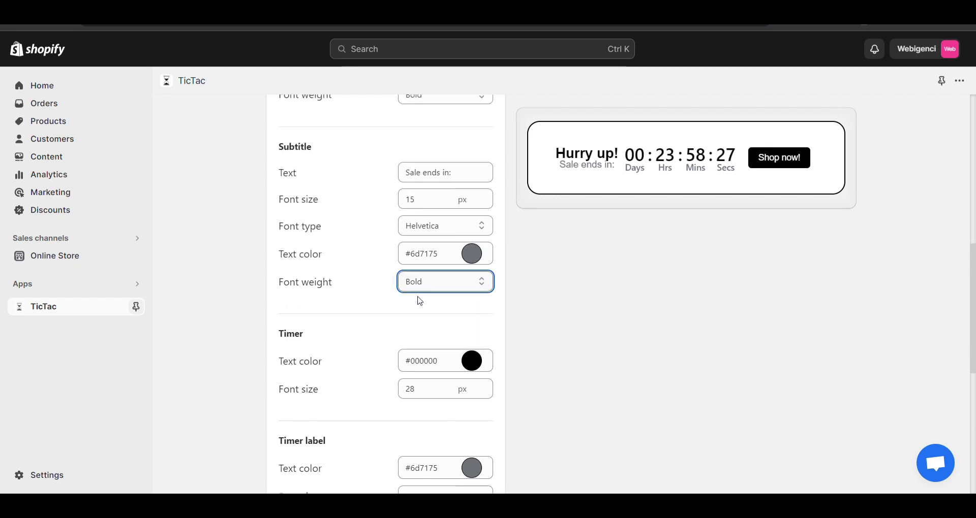
scroll(348, 137, "up", 10)
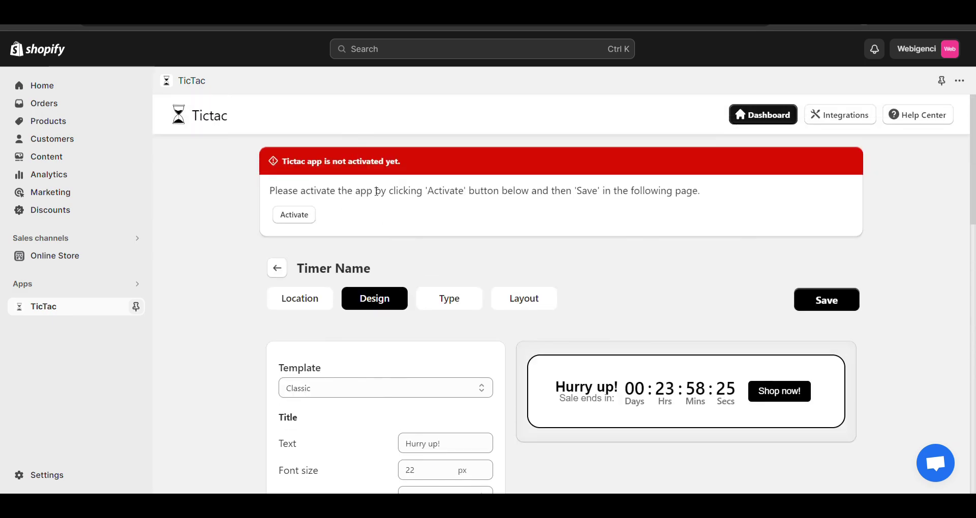
scroll(376, 191, "down", 2)
left_click(433, 220)
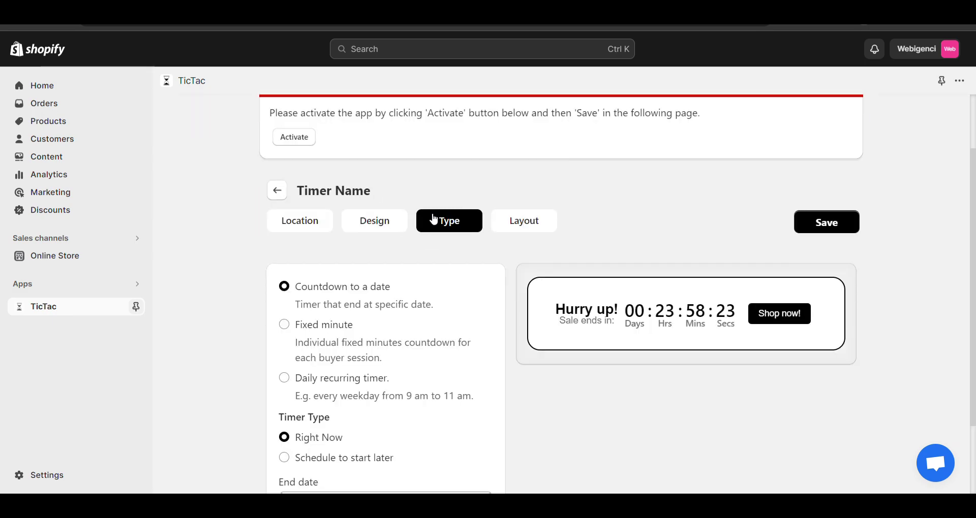
Step: Set the countdown end date to Dec 25, 2023 from the calendar
scroll(433, 219, "down", 2)
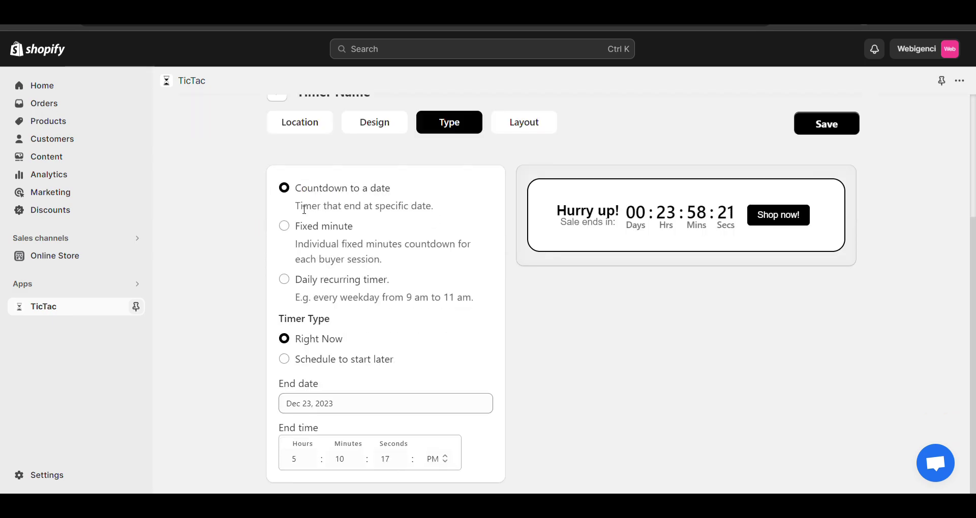
left_click(307, 404)
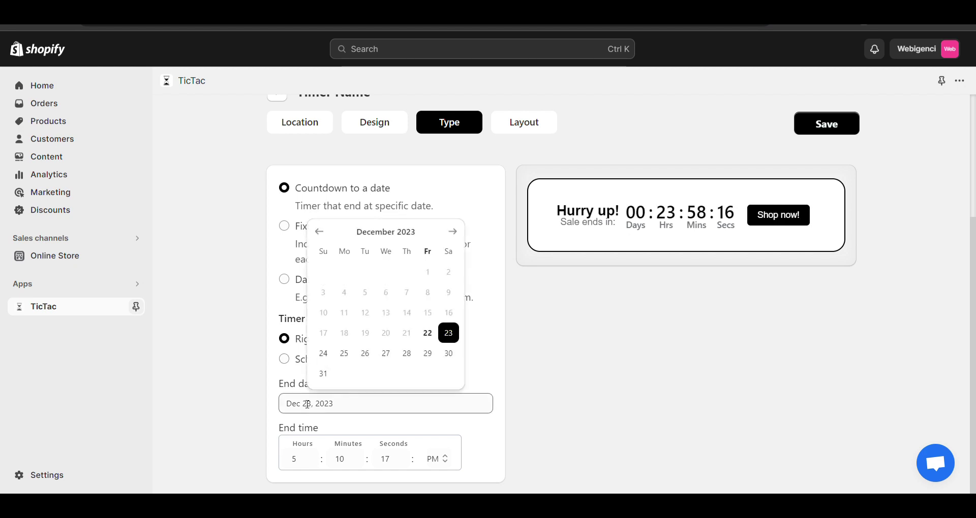
left_click(344, 354)
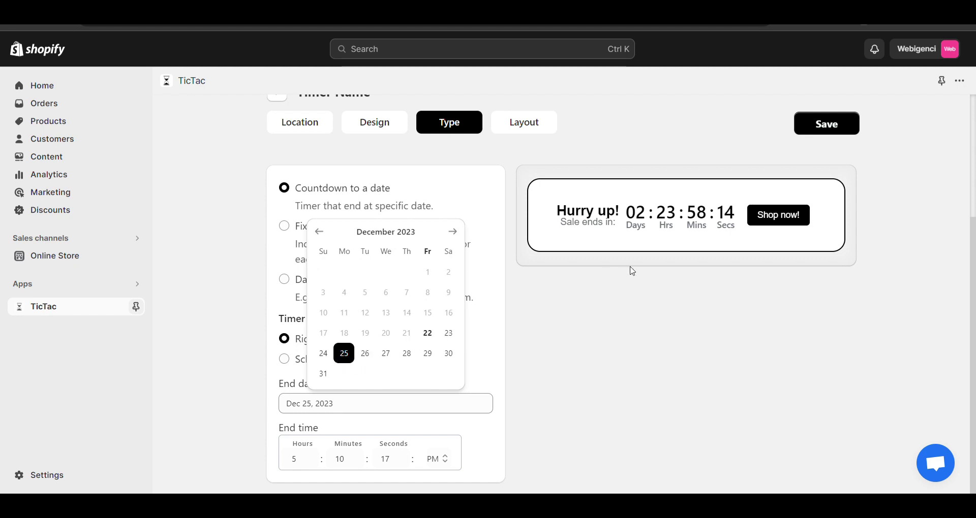
left_click(602, 314)
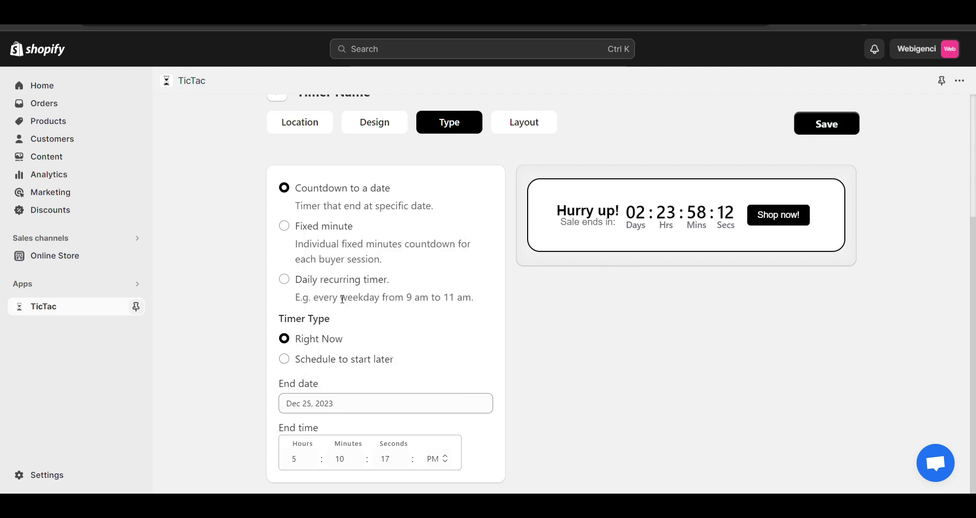
Step: Switch to a Fixed minute countdown and change its duration from 120 to 13000 minutes
left_click(312, 234)
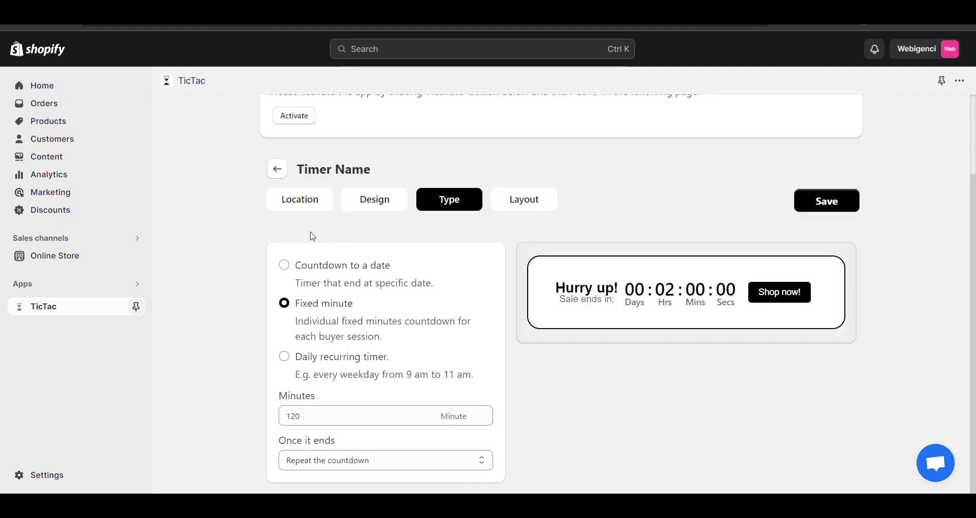
left_click(330, 426)
key("BackSpace")
key("BackSpace")
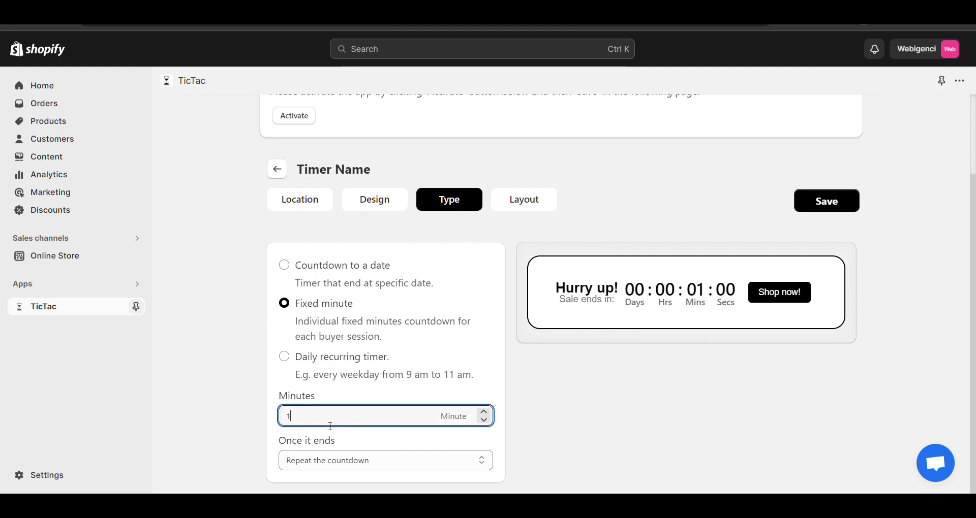
type("3000")
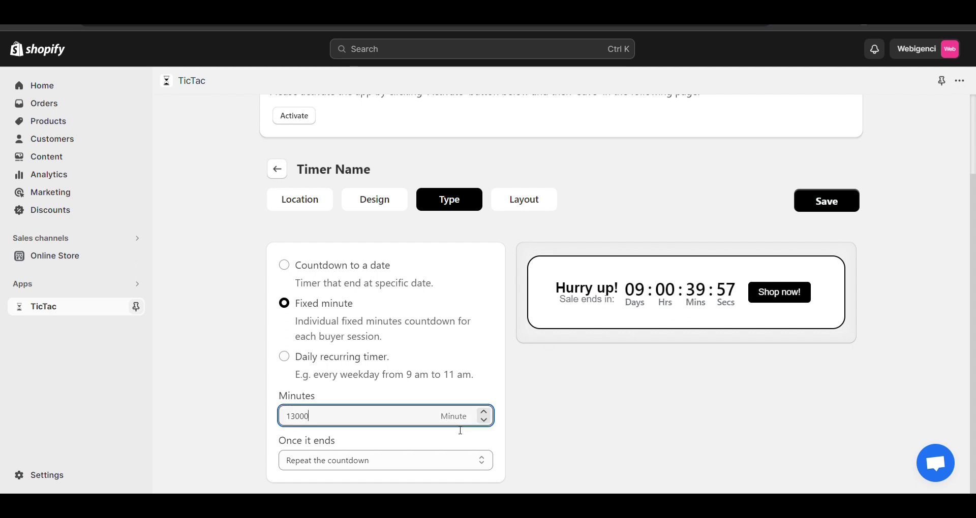
Step: Switch to a daily recurring timer with the end-time hours set to 10
left_click(290, 361)
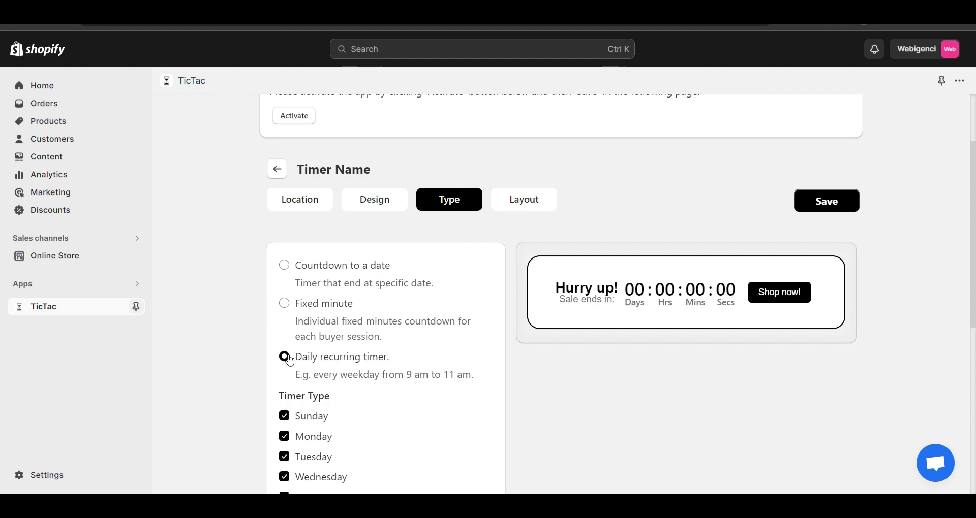
scroll(300, 360, "down", 4)
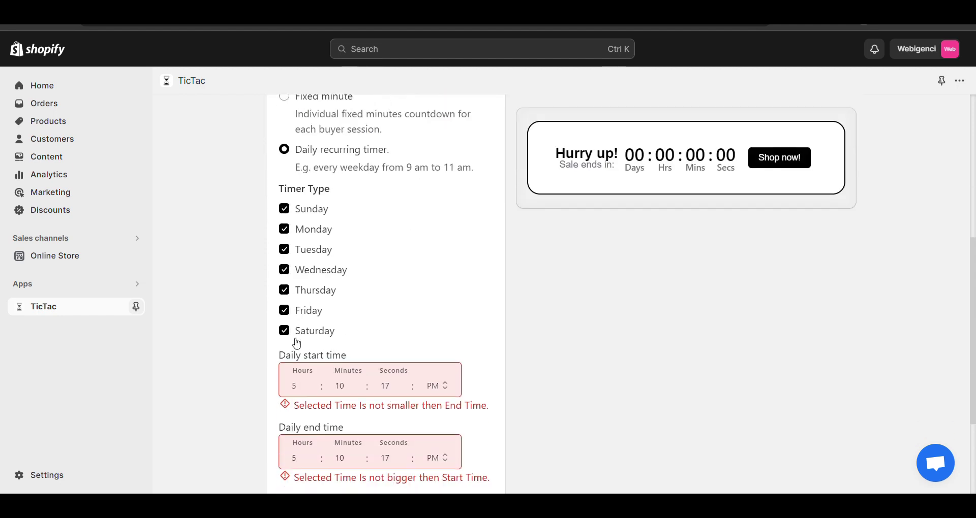
scroll(297, 343, "down", 2)
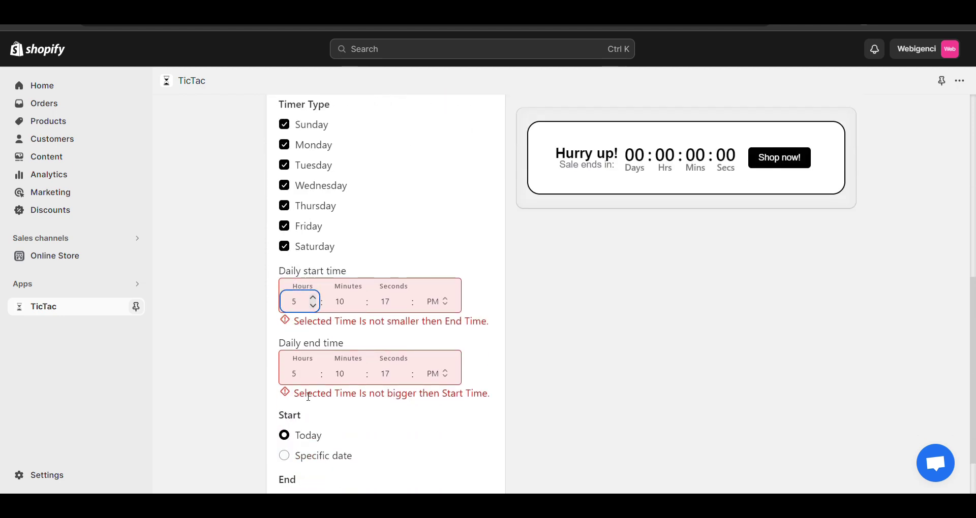
left_click(301, 376)
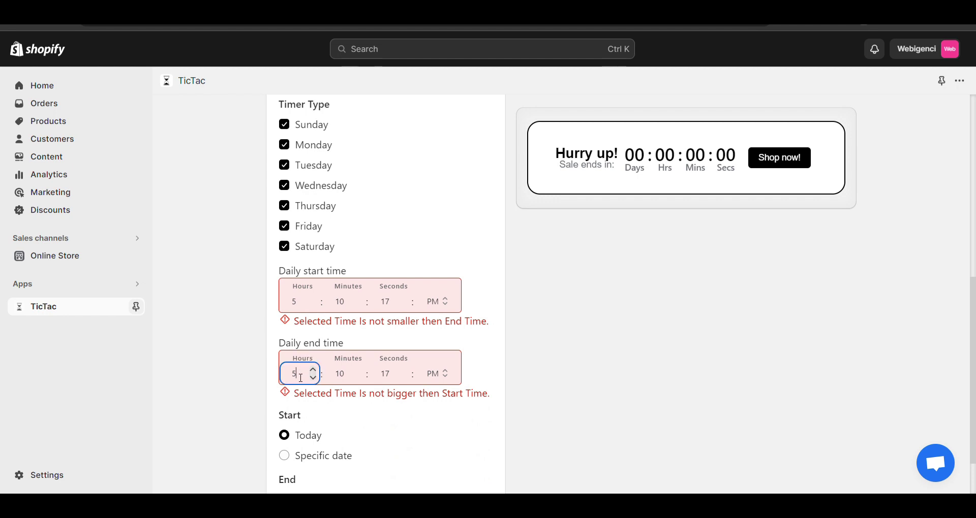
type("010")
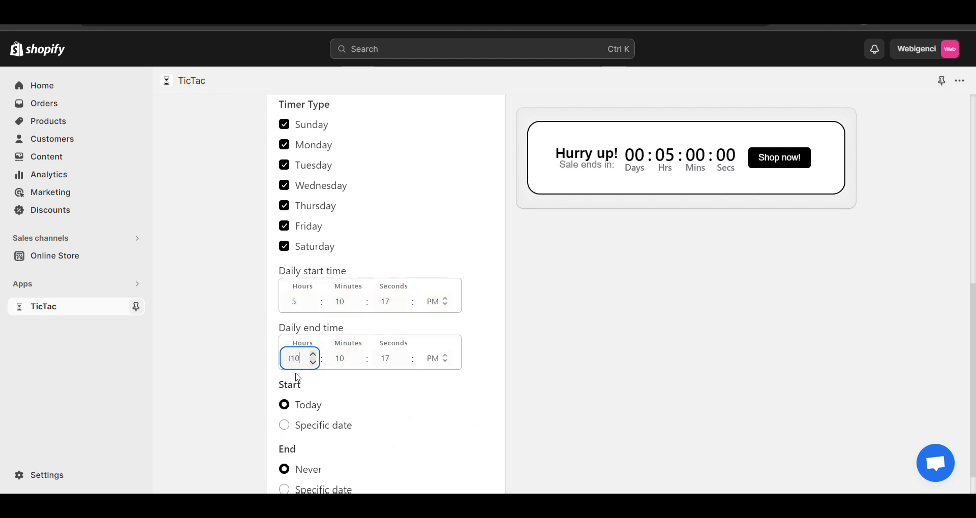
left_click(437, 383)
Step: Try a specific-date start, revert to starting right now, and select Countdown to a date
scroll(437, 383, "down", 1)
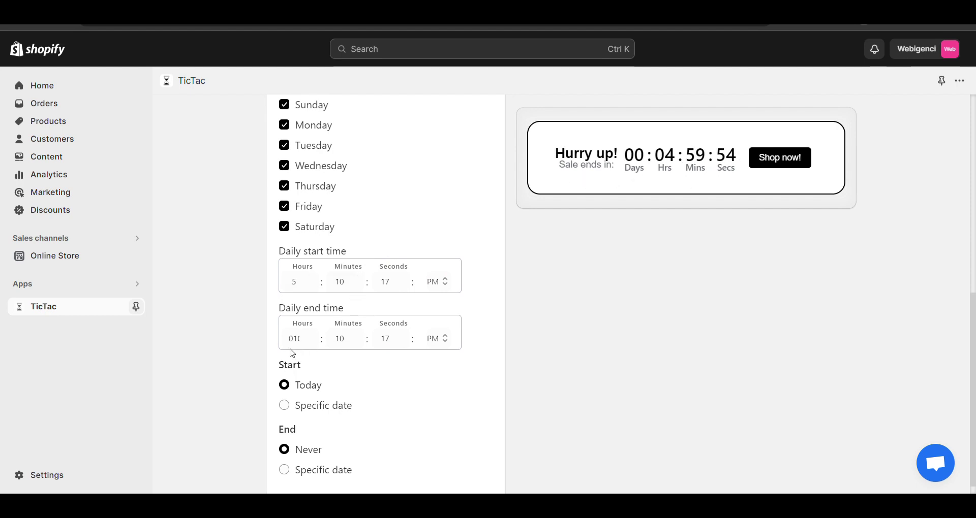
scroll(305, 352, "down", 1)
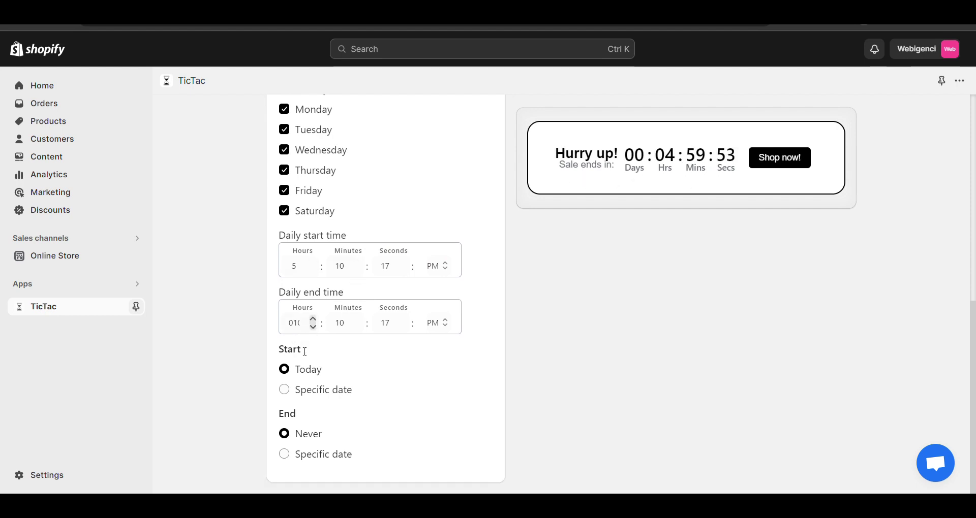
left_click(285, 390)
left_click(285, 371)
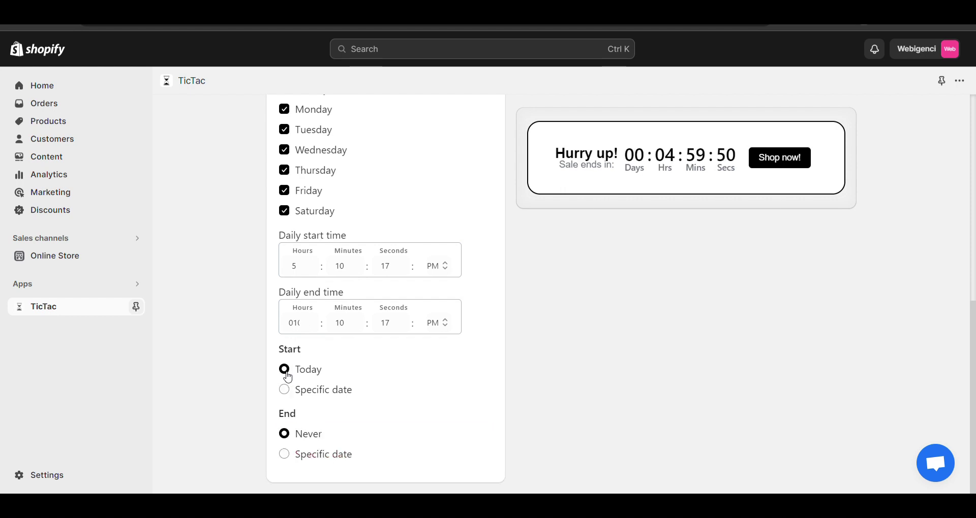
scroll(295, 406, "up", 5)
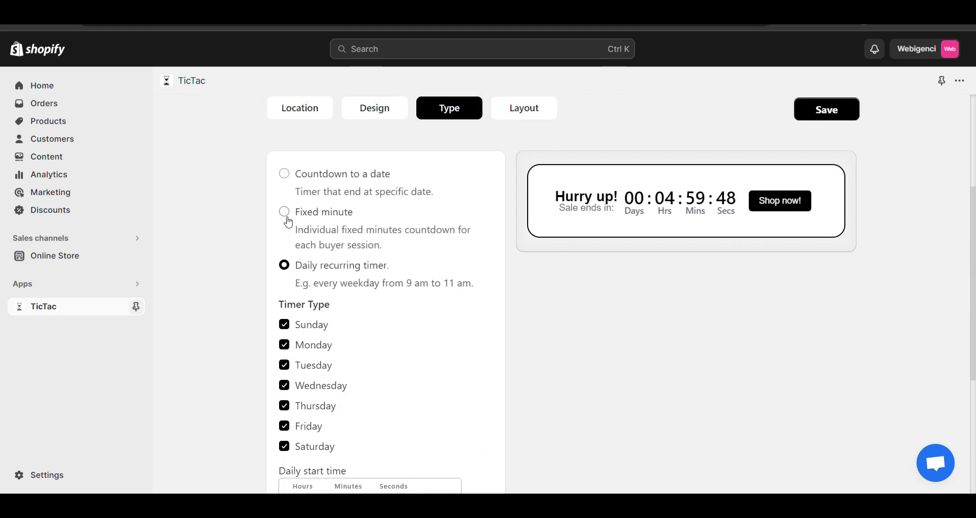
left_click(286, 174)
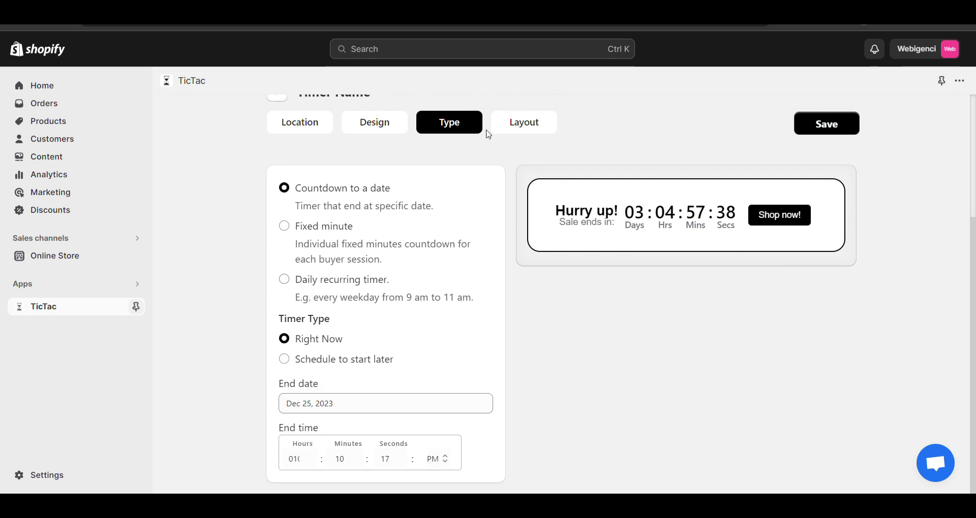
Step: Try other card background colours in the Layout settings, settling back on white #ffffff
left_click(523, 129)
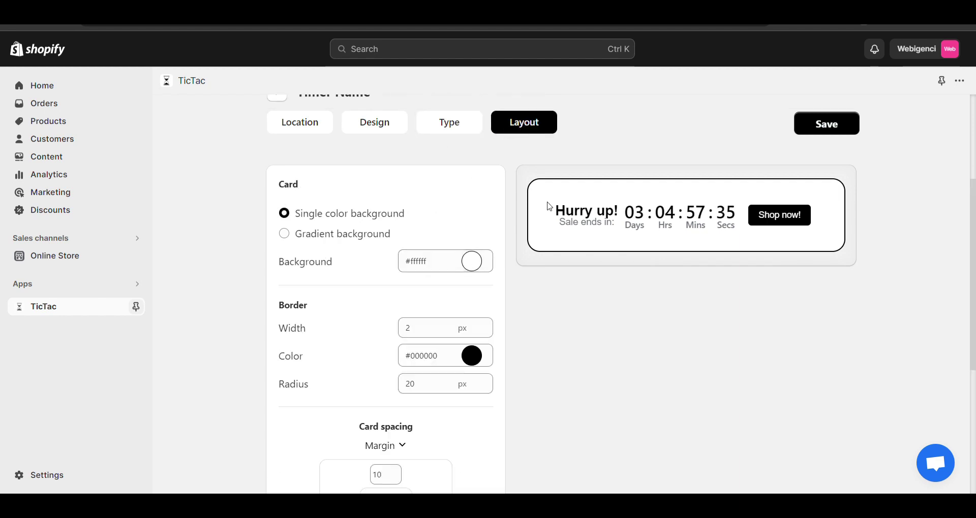
left_click(470, 260)
left_click(431, 307)
left_click(369, 288)
left_click_drag(372, 322, 305, 235)
left_click(242, 308)
Step: Set the card border width to 0 and save the timer
left_click(431, 327)
key("BackSpace")
type("0")
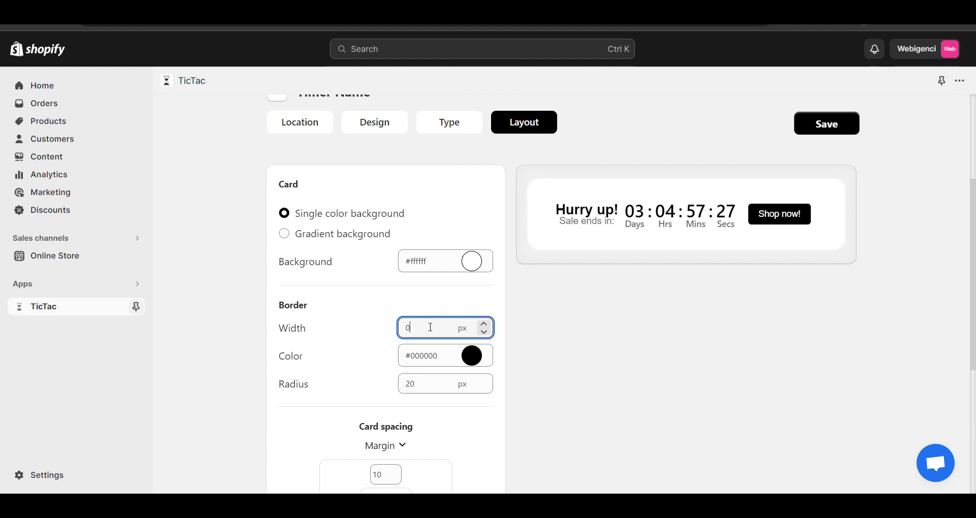
scroll(432, 423, "down", 4)
scroll(851, 159, "up", 6)
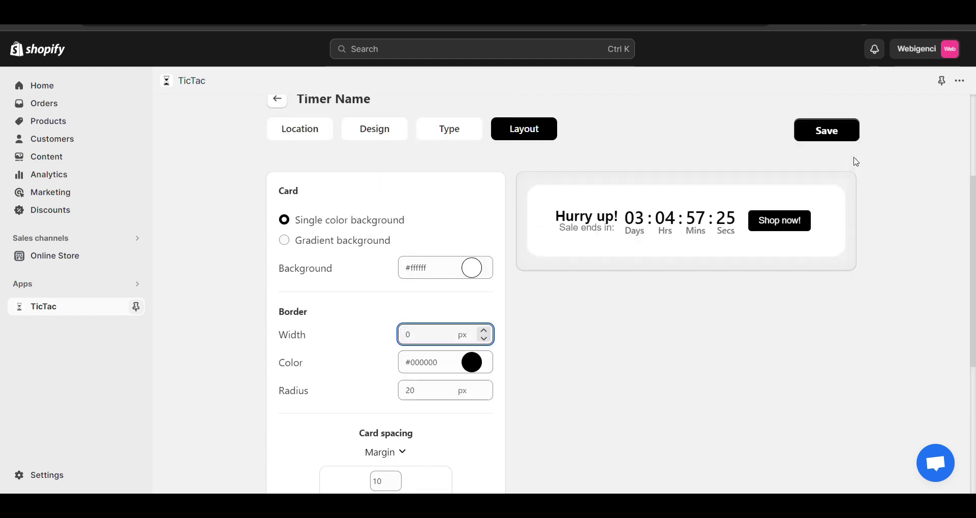
left_click(844, 214)
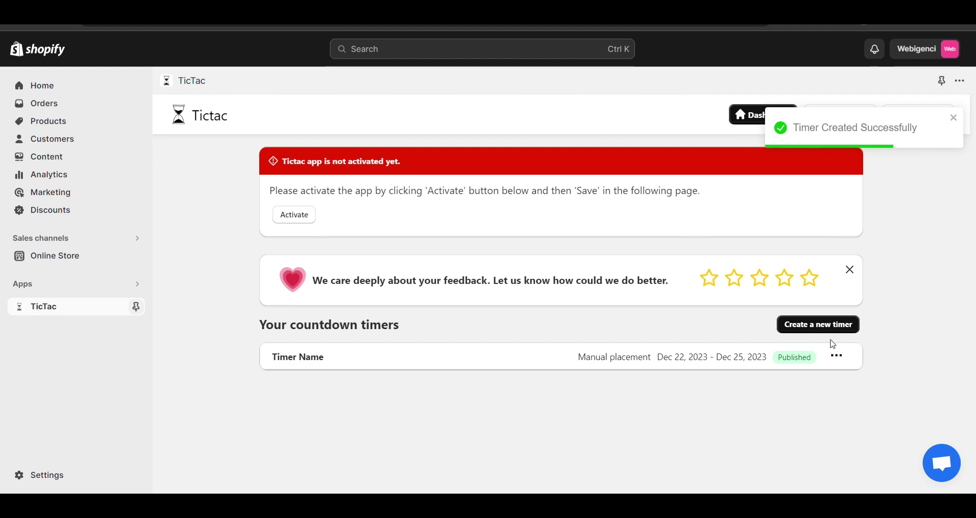
Step: Open the saved timer's actions, briefly start a new timer, then return to the countdown timers list
left_click(837, 362)
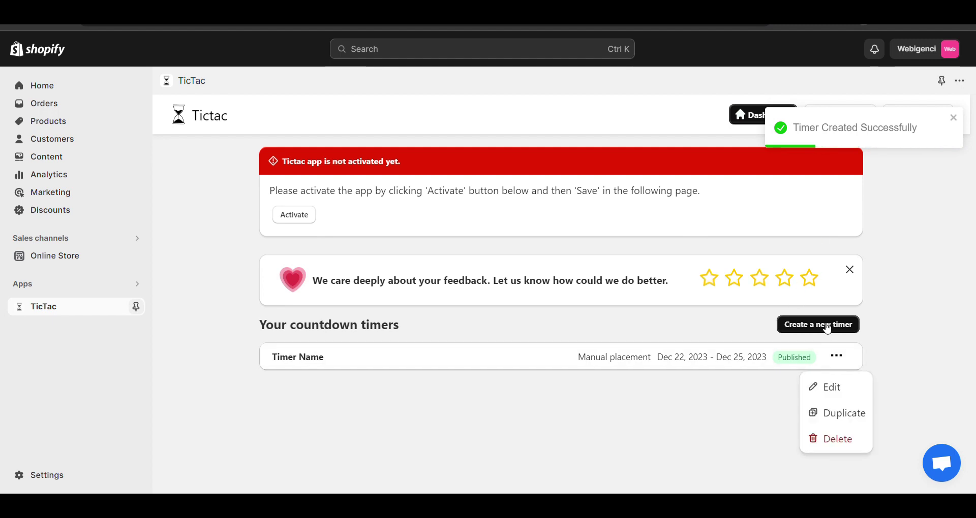
left_click(827, 330)
scroll(534, 306, "down", 1)
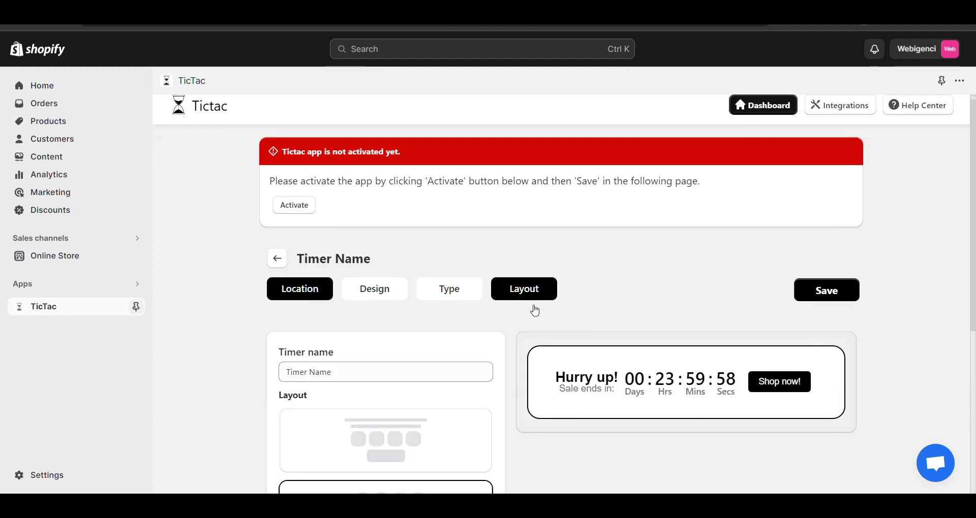
left_click(277, 254)
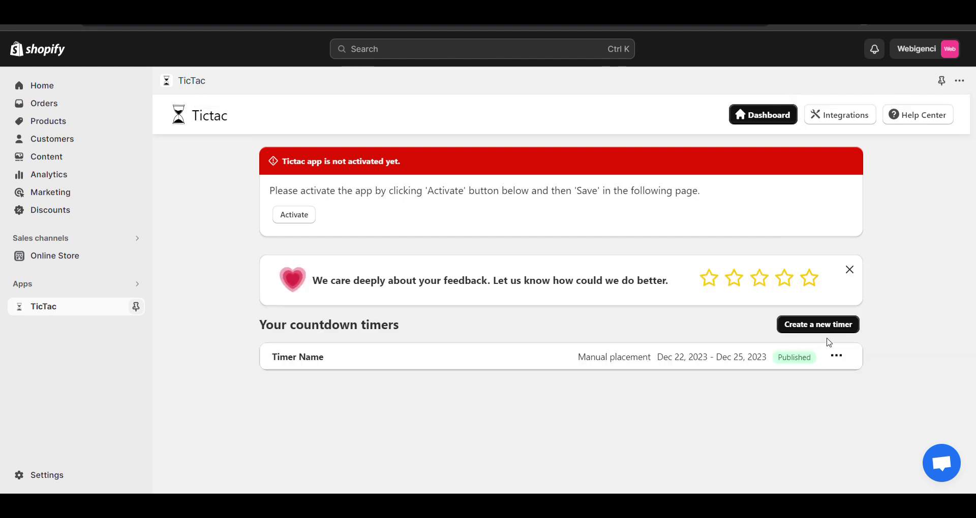
Step: Edit Timer Name, copy its manual-placement shortcode, and go to the Online Store themes page
left_click(841, 361)
left_click(817, 386)
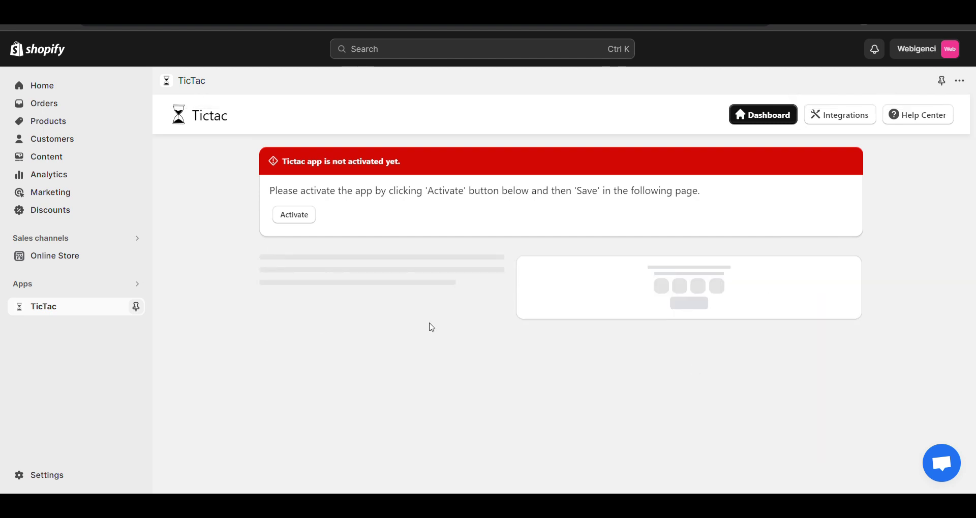
scroll(398, 305, "down", 5)
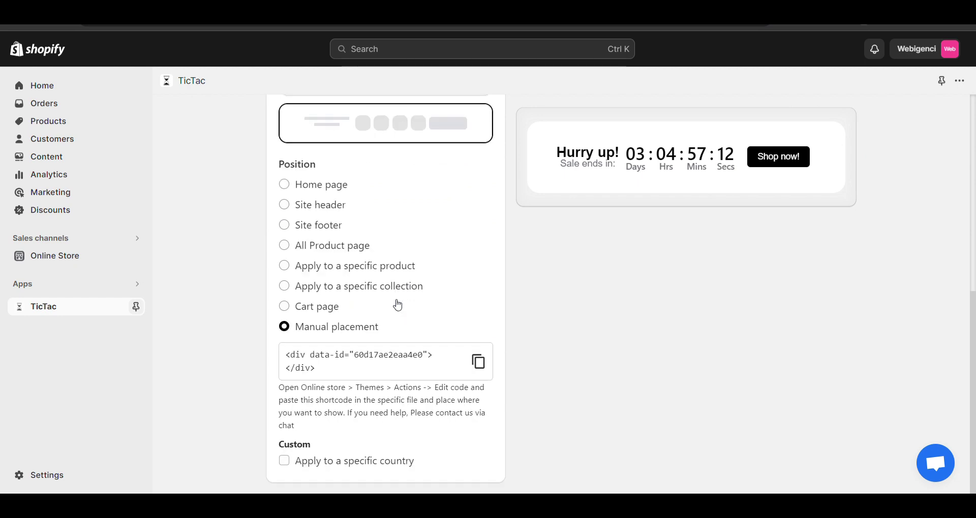
left_click(489, 367)
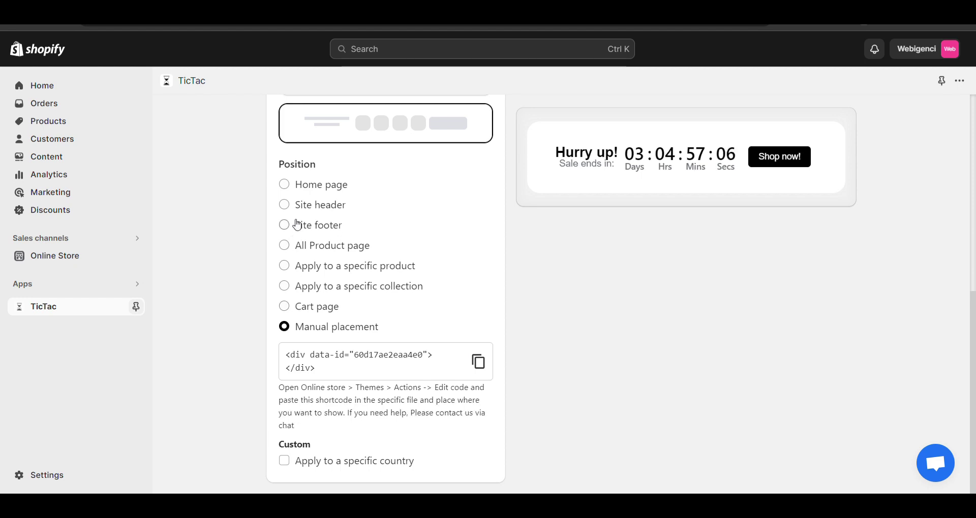
left_click(63, 264)
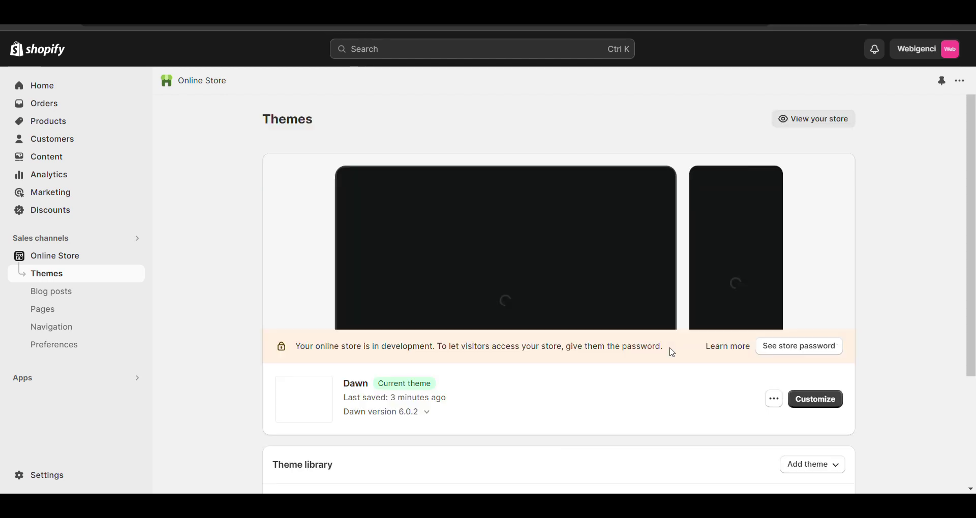
Step: Customize Dawn and add a Custom Liquid home page section containing the pasted TicTac timer shortcode
left_click(831, 407)
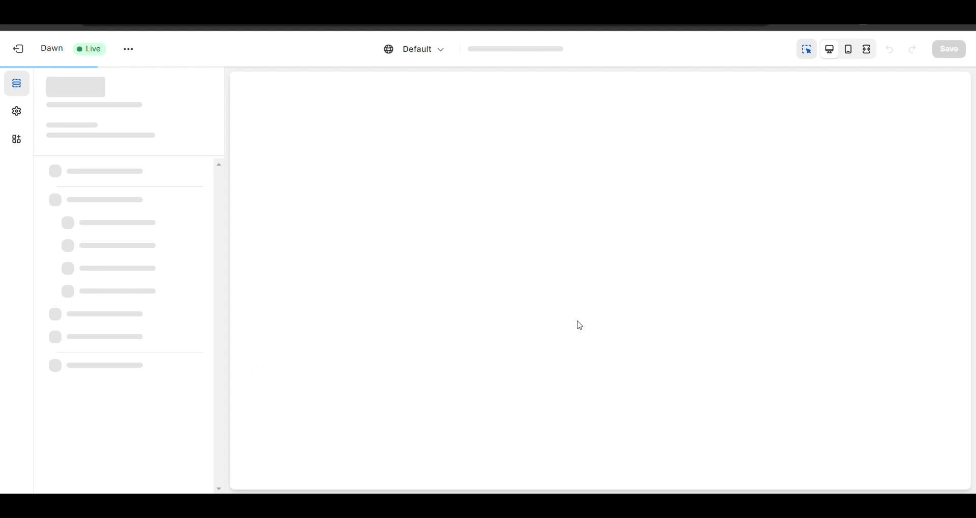
scroll(63, 296, "down", 5)
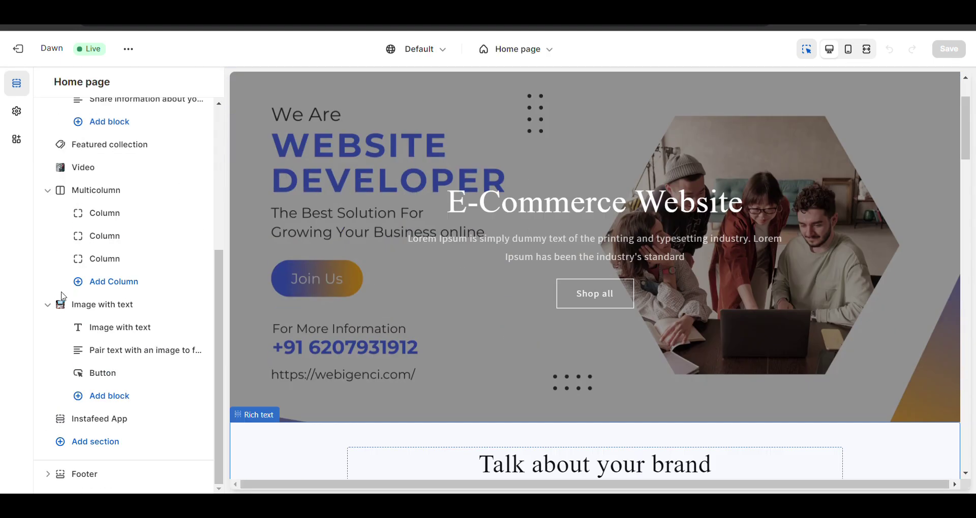
left_click(103, 444)
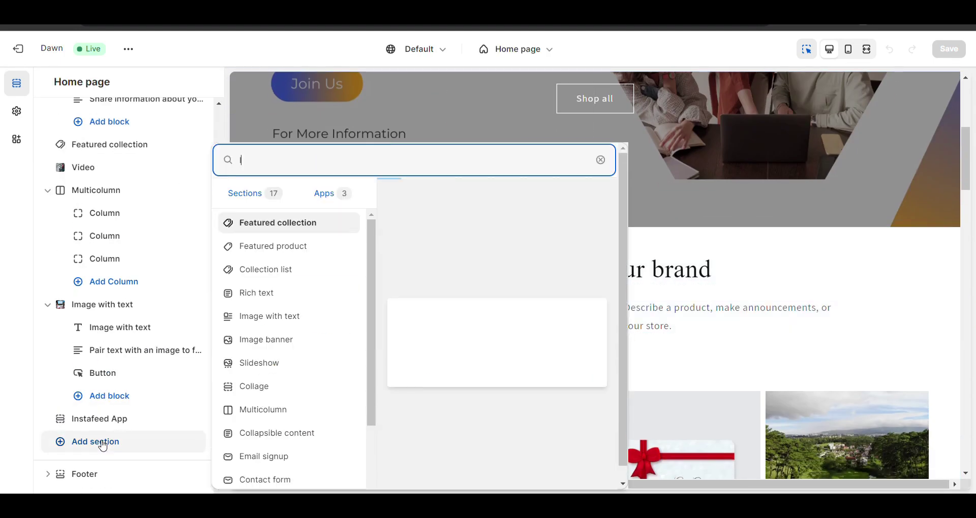
type("i")
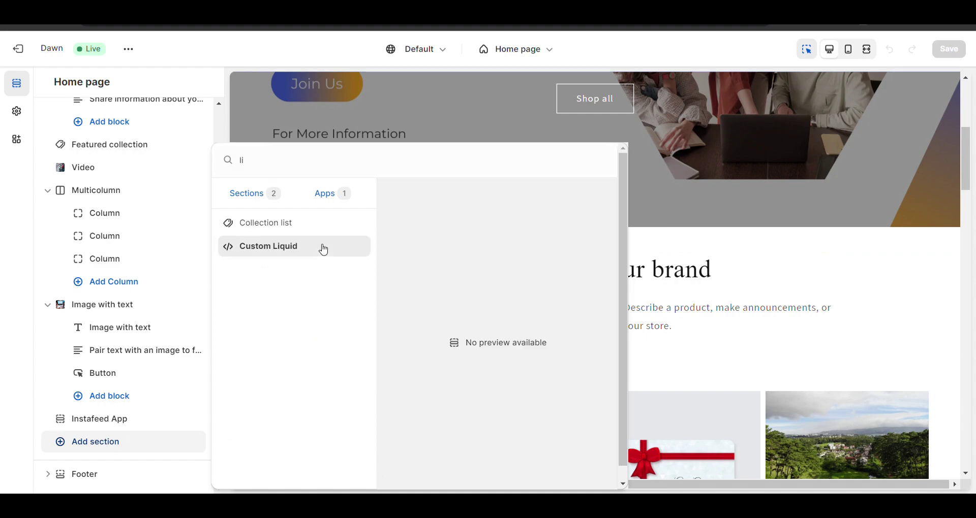
key("Escape")
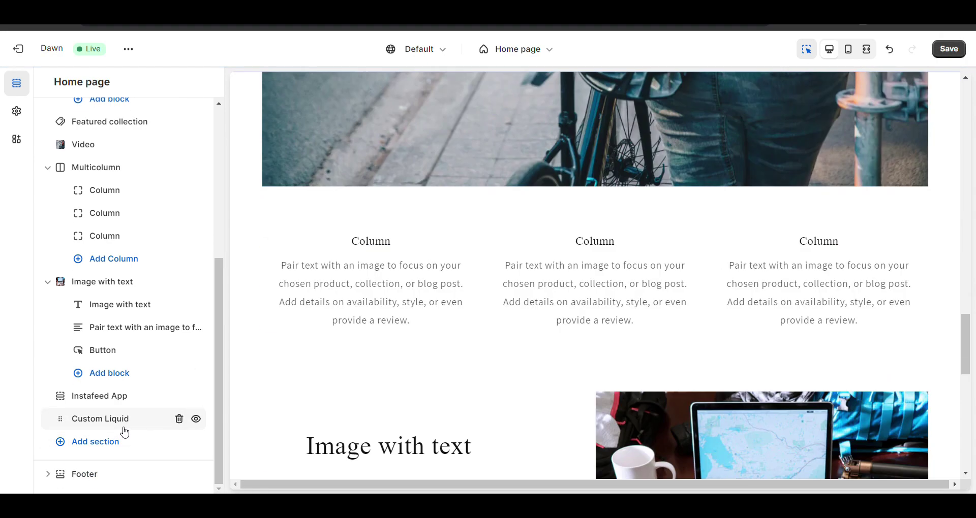
left_click(139, 156)
key("ctrl+v")
left_click(47, 82)
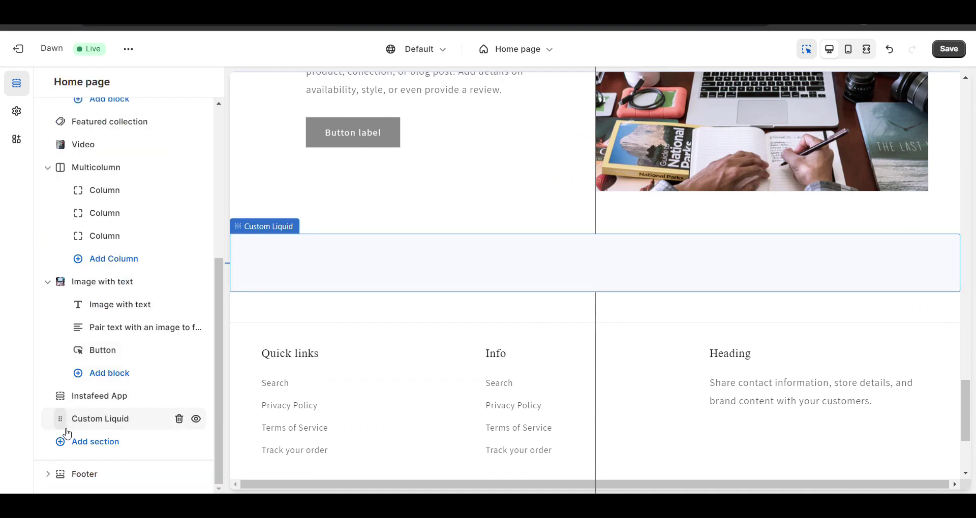
Step: Drag the Custom Liquid section to sit just below Image banner and save the home page
left_click_drag(67, 426, 78, 222)
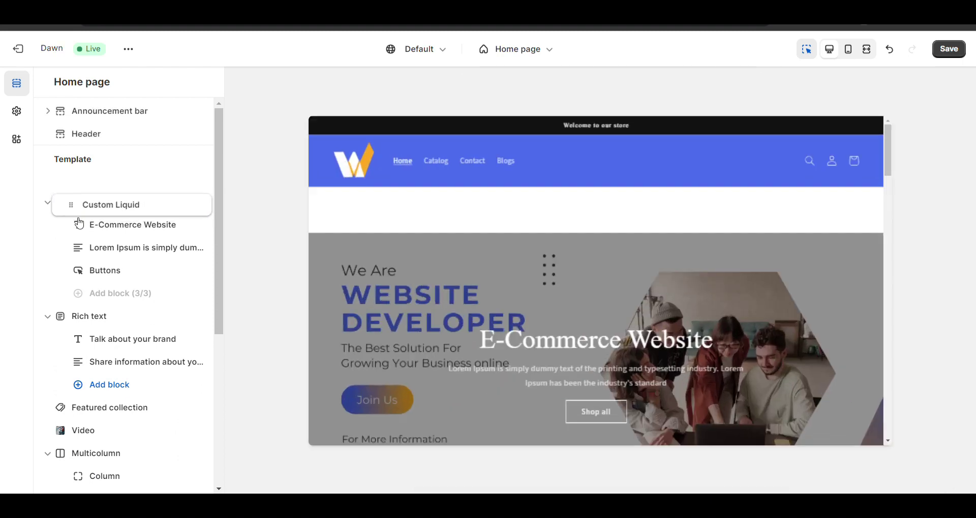
left_click_drag(62, 179, 76, 287)
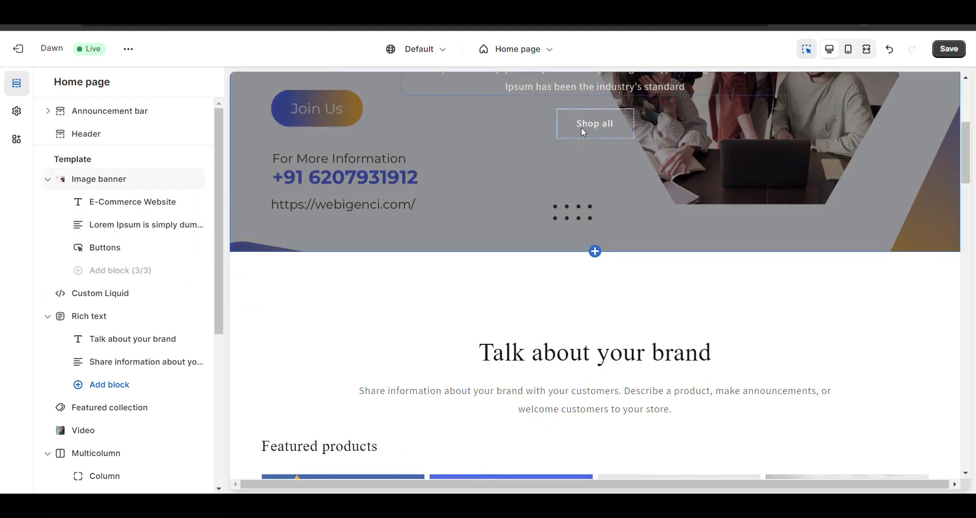
left_click(941, 49)
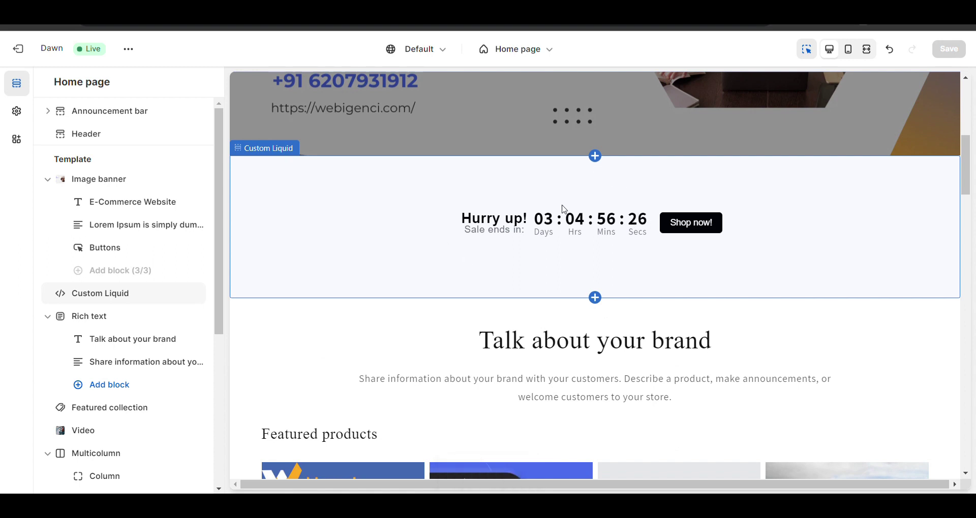
scroll(579, 204, "down", 1)
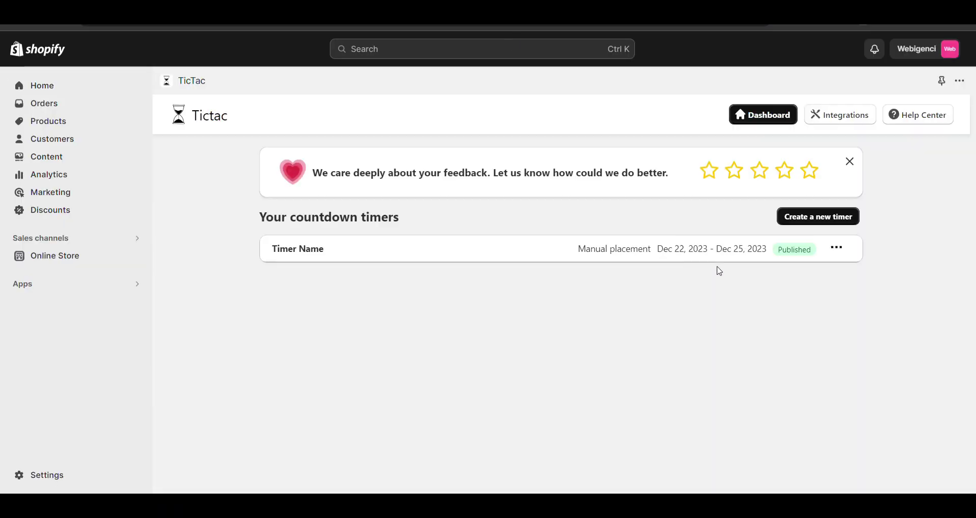
Step: Open Timer Name for editing and bring up its Layout spacing settings
left_click(835, 247)
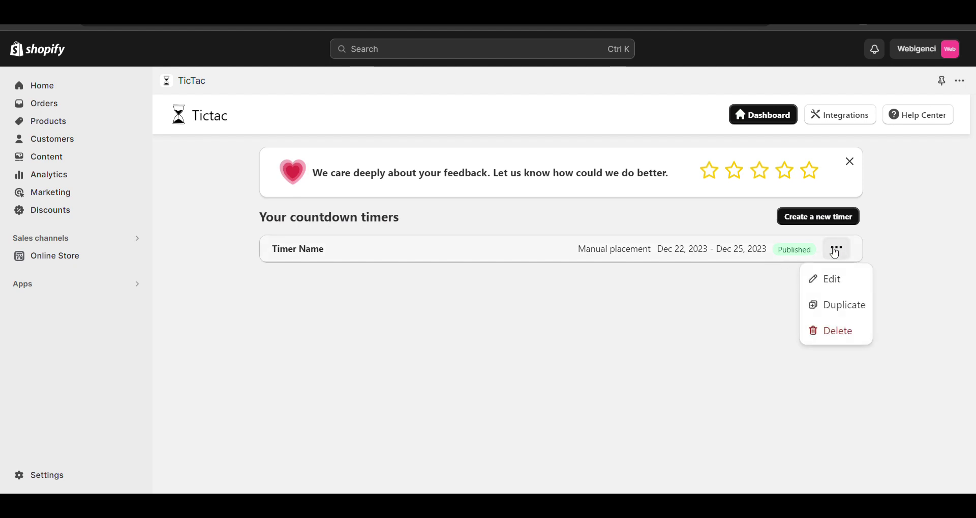
left_click(823, 281)
scroll(393, 380, "down", 3)
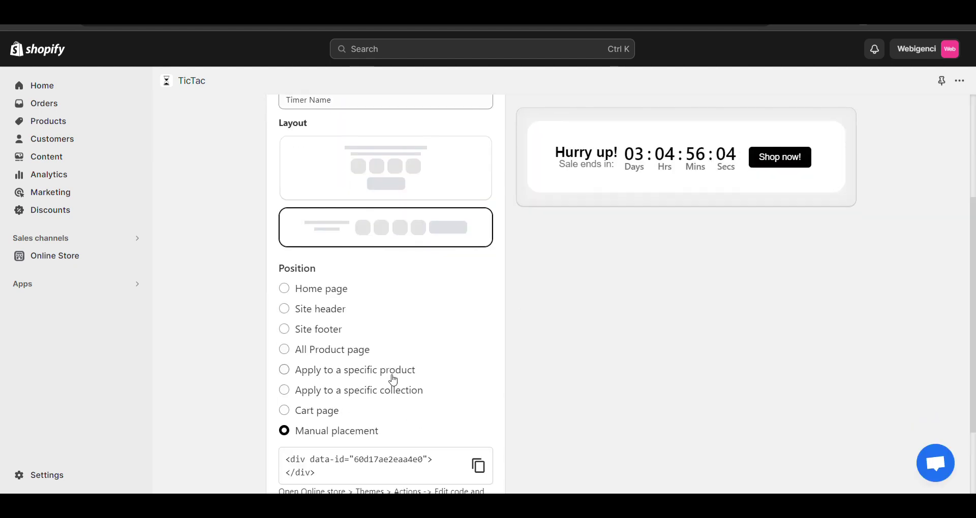
scroll(392, 374, "up", 2)
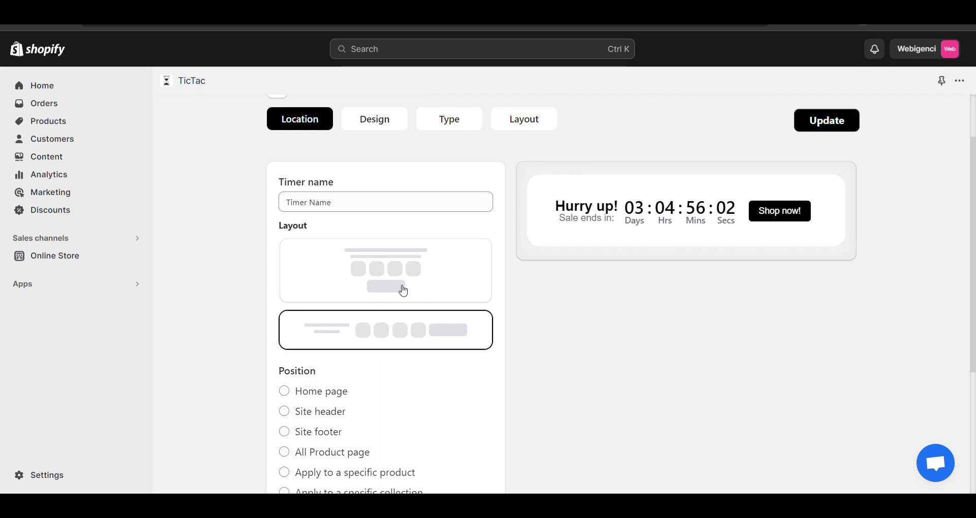
left_click(524, 113)
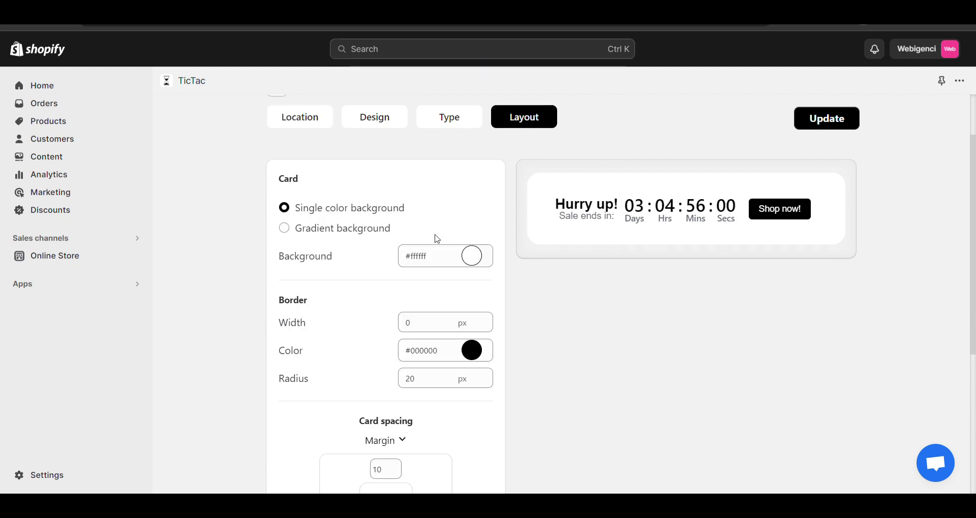
scroll(410, 324, "down", 1)
Step: Set the card's top and bottom margins to 0, update the timer, and check the store preview
double_click(391, 329)
type("0")
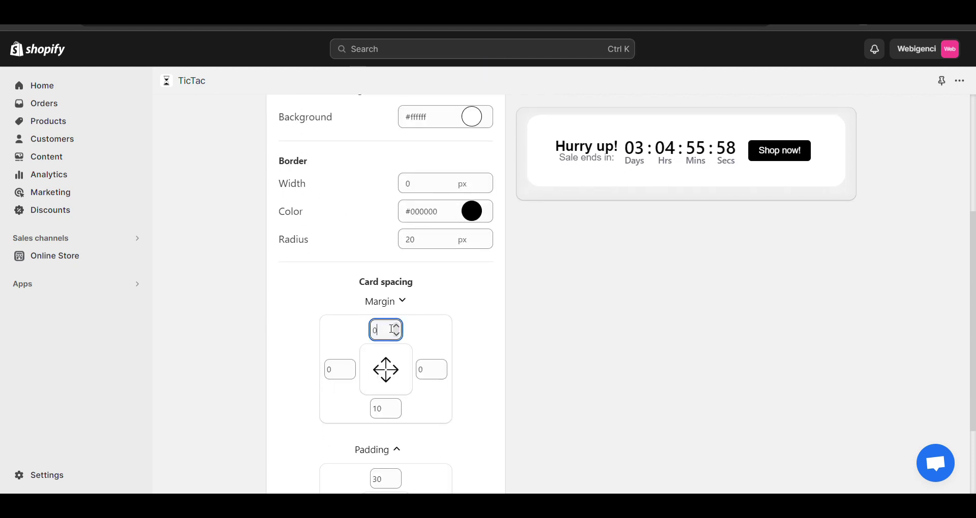
double_click(391, 409)
type("0")
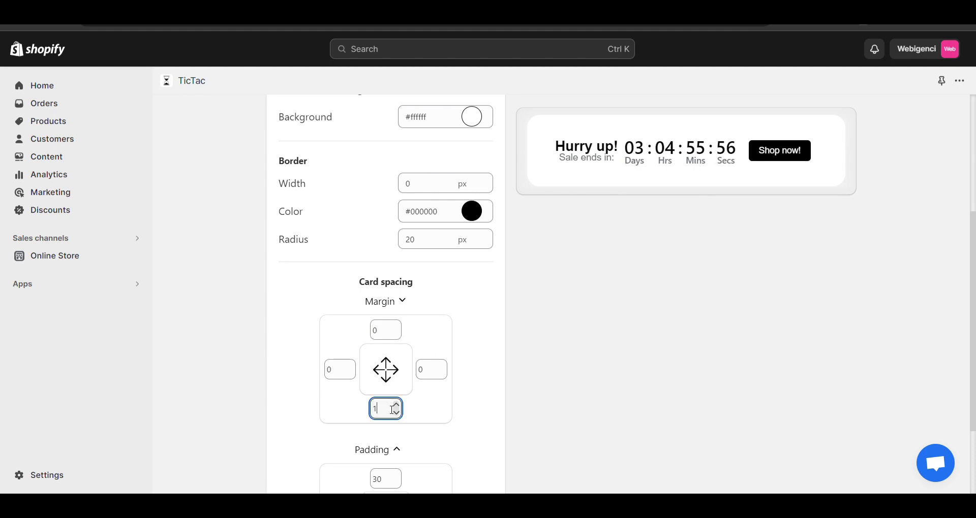
scroll(788, 116, "up", 4)
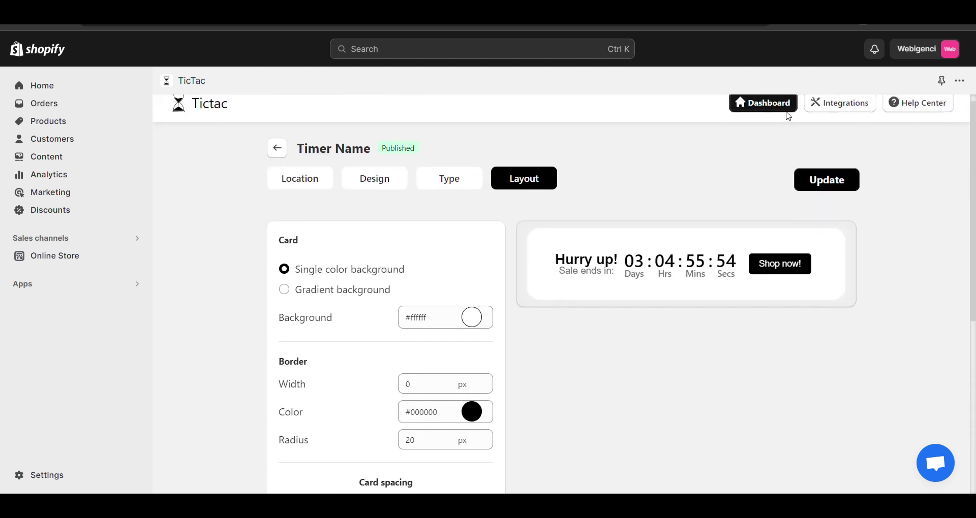
left_click(826, 181)
key("ctrl+Tab")
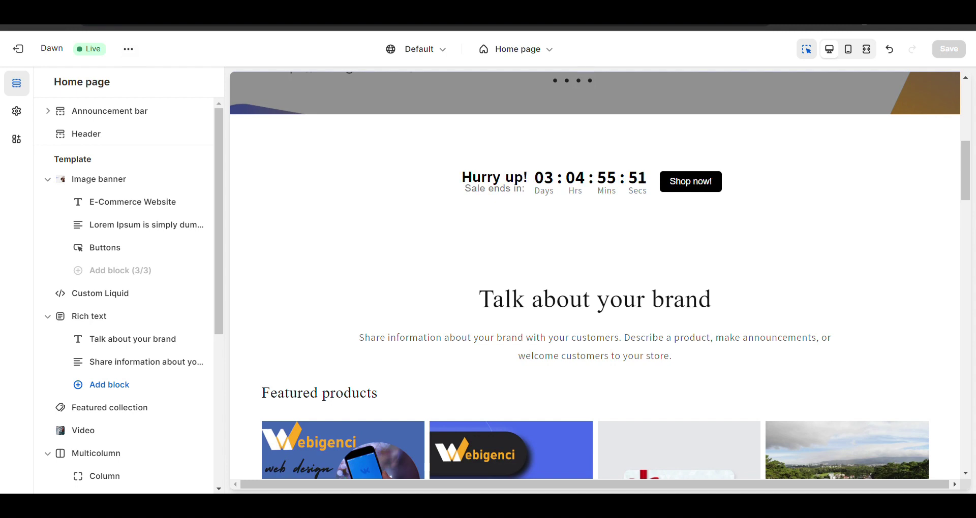
key("ctrl+Tab")
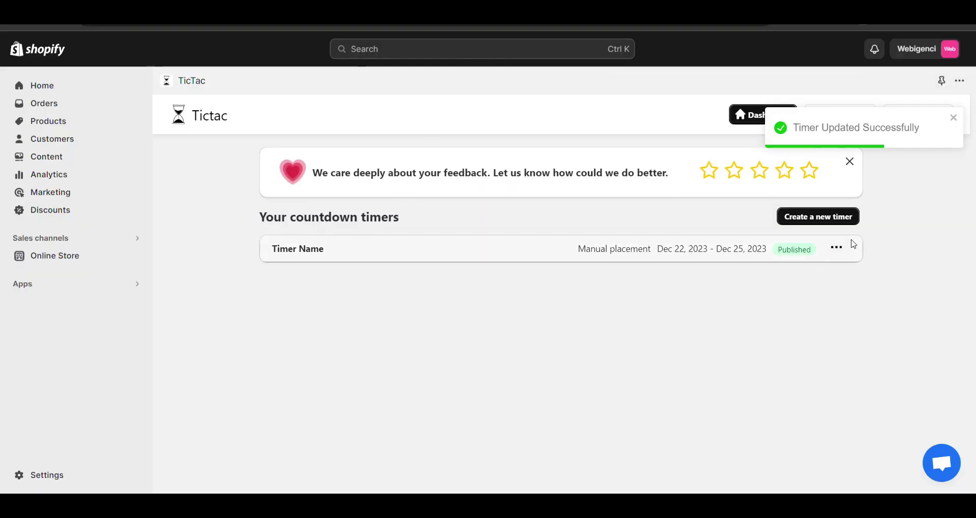
Step: Edit Timer Name, switch its position from Manual placement to Site header, and update it
left_click(843, 254)
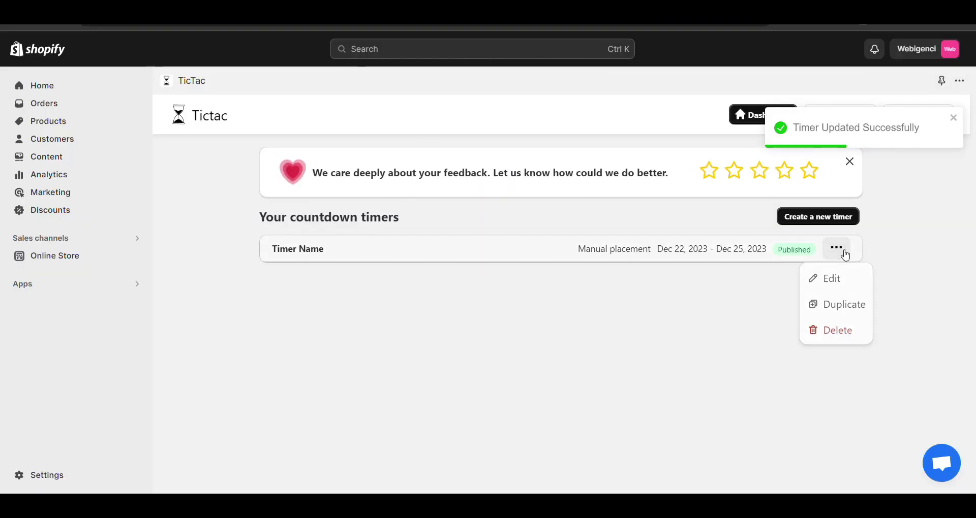
left_click(829, 280)
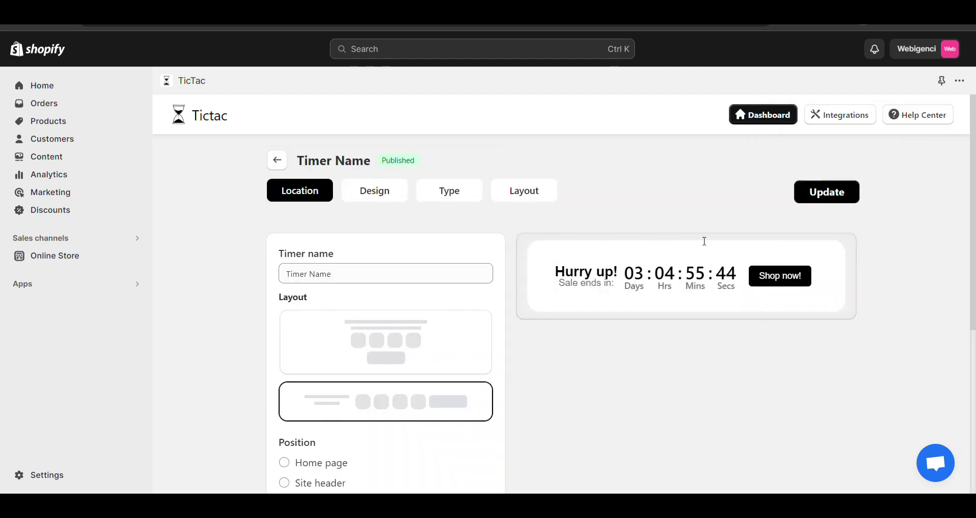
scroll(304, 332, "down", 5)
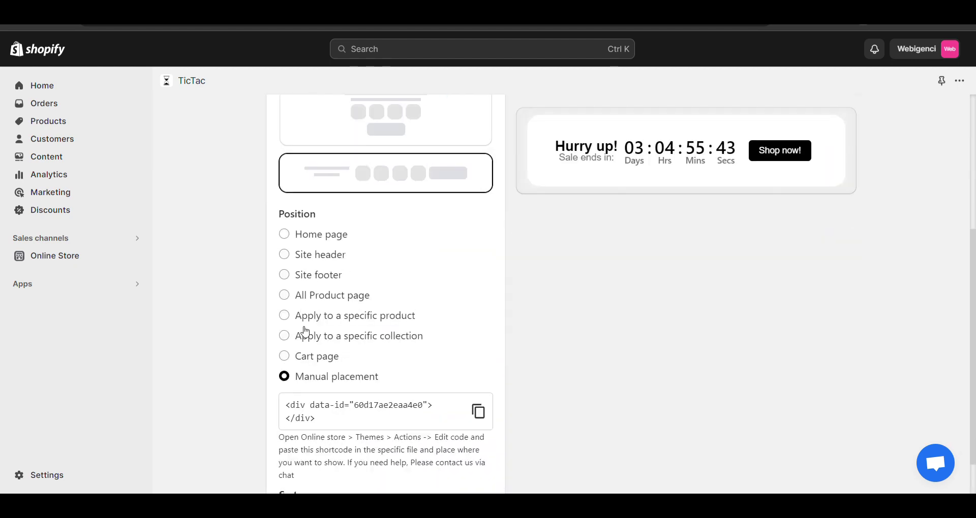
left_click(322, 242)
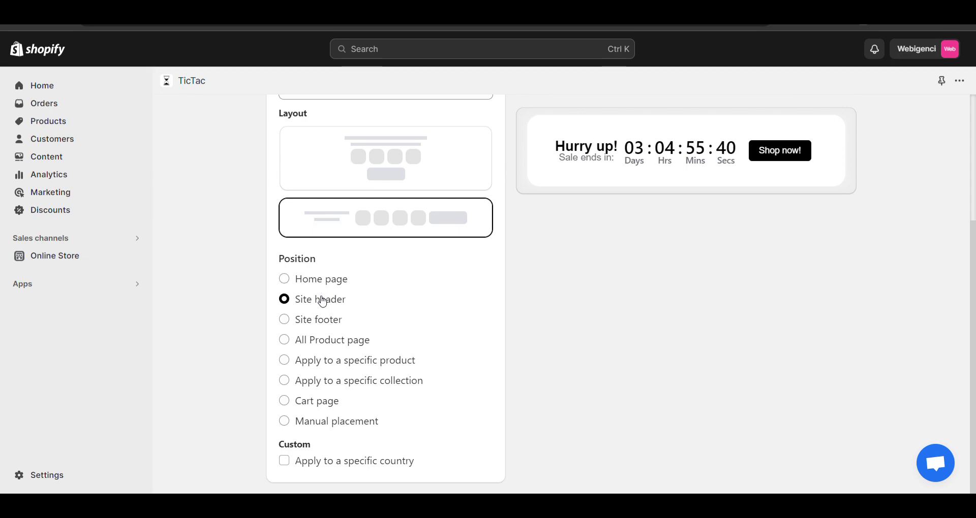
scroll(839, 173, "up", 4)
left_click(837, 186)
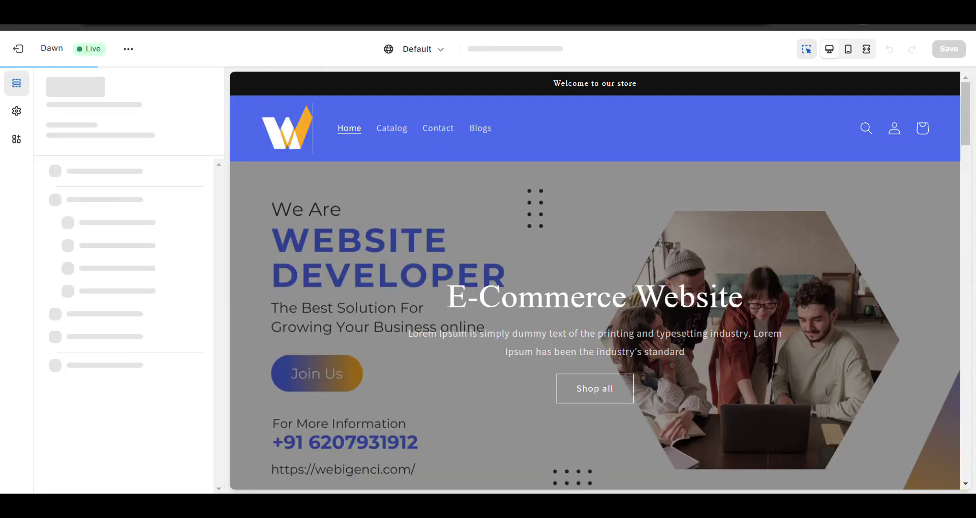
scroll(464, 272, "down", 7)
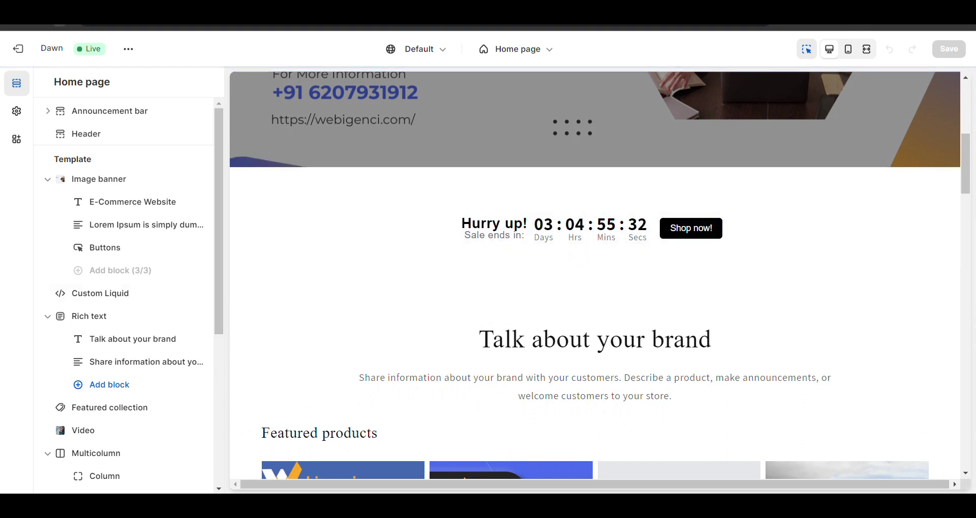
Step: Reload the theme editor and inspect the countdown bar above the store header on desktop
left_click(17, 49)
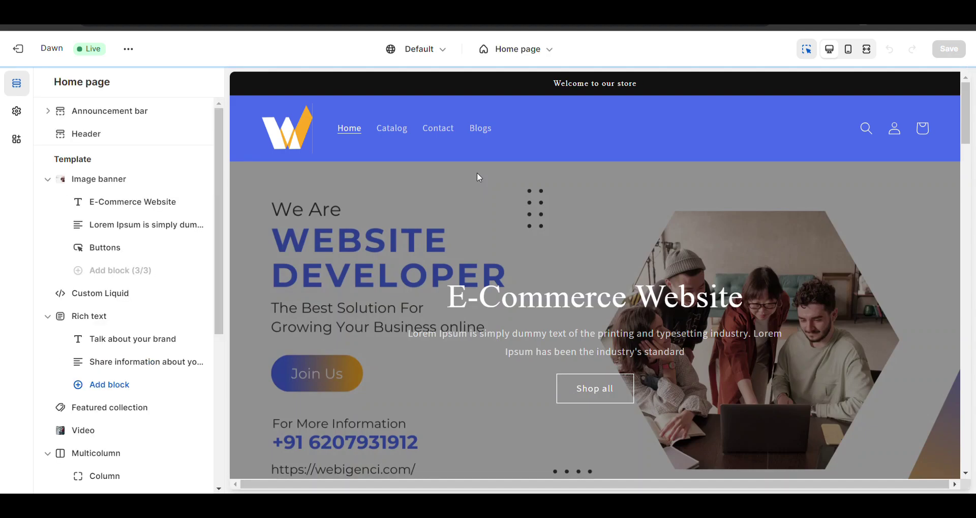
scroll(480, 178, "down", 10)
scroll(480, 178, "up", 7)
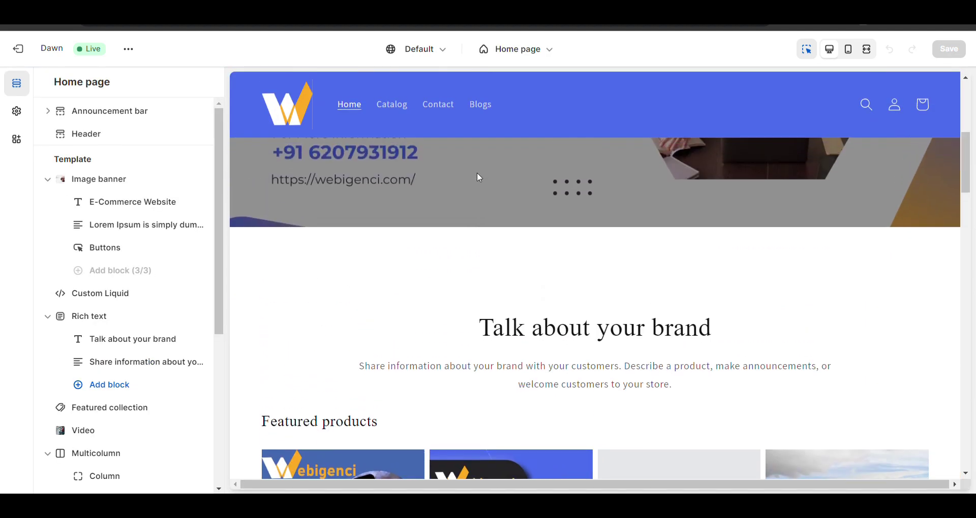
scroll(478, 177, "up", 3)
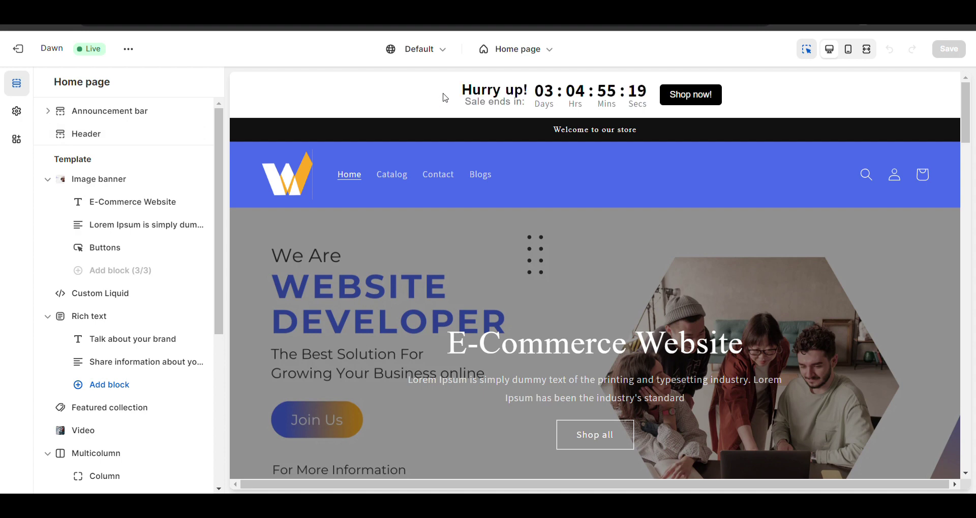
left_click_drag(444, 98, 729, 115)
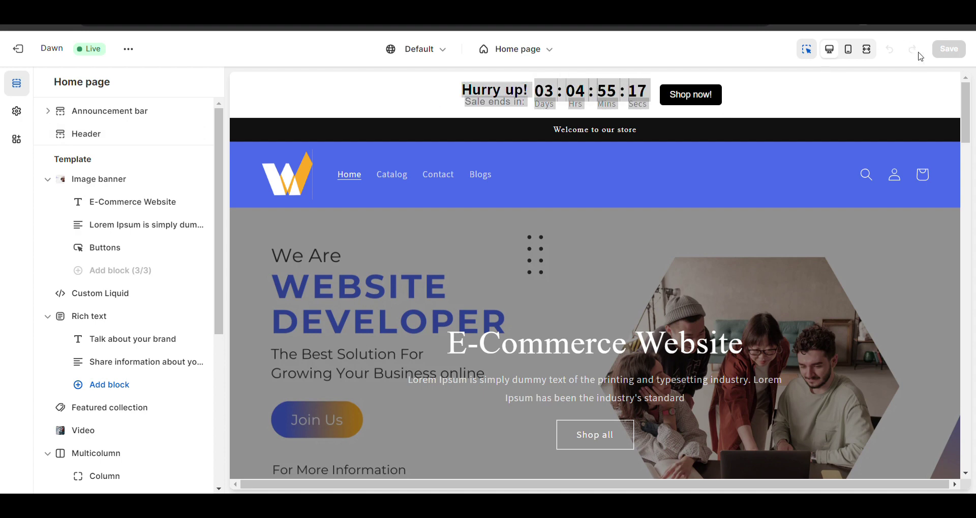
key("ctrl+plus")
key("ctrl+plus")
key("ctrl+plus")
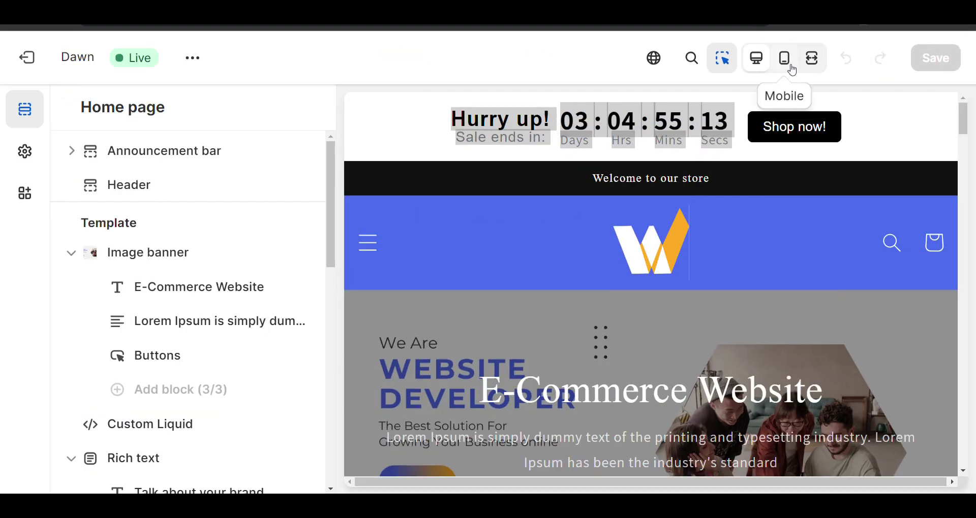
Step: Check the header countdown in the Mobile preview, then bring up the timer's actions in the timers list
left_click(792, 70)
key("ctrl+0")
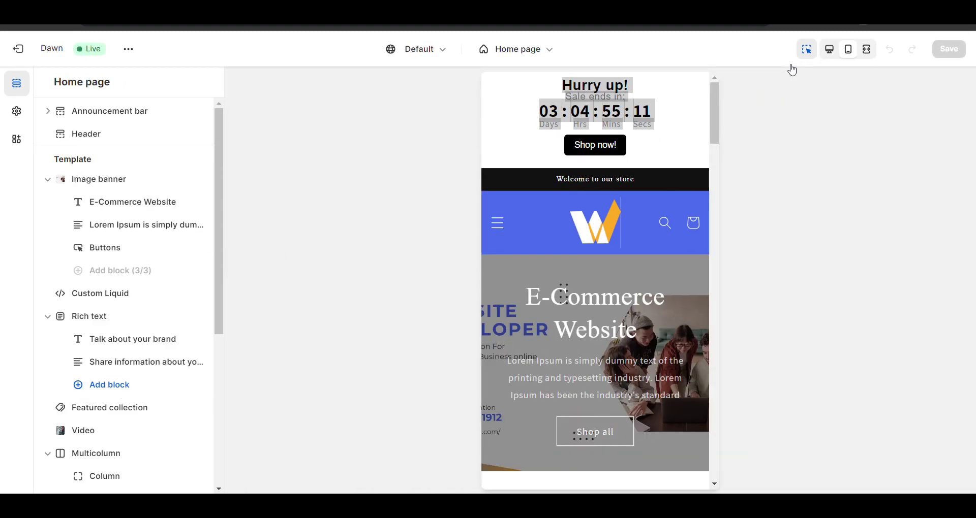
left_click(655, 146)
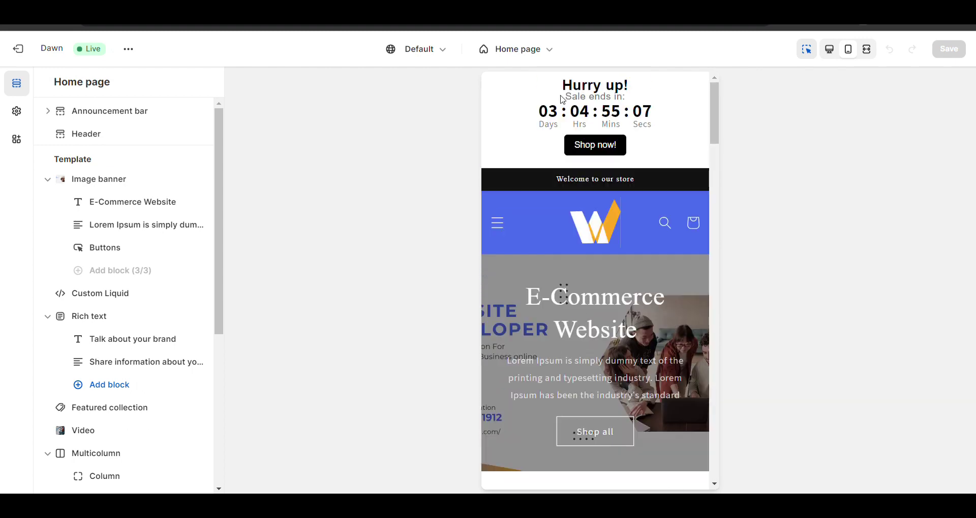
scroll(515, 169, "down", 8)
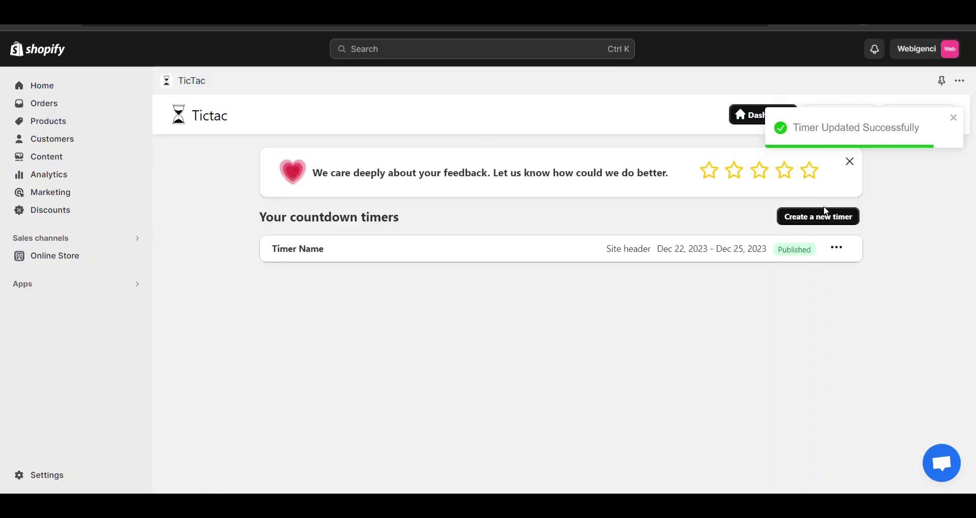
left_click(835, 247)
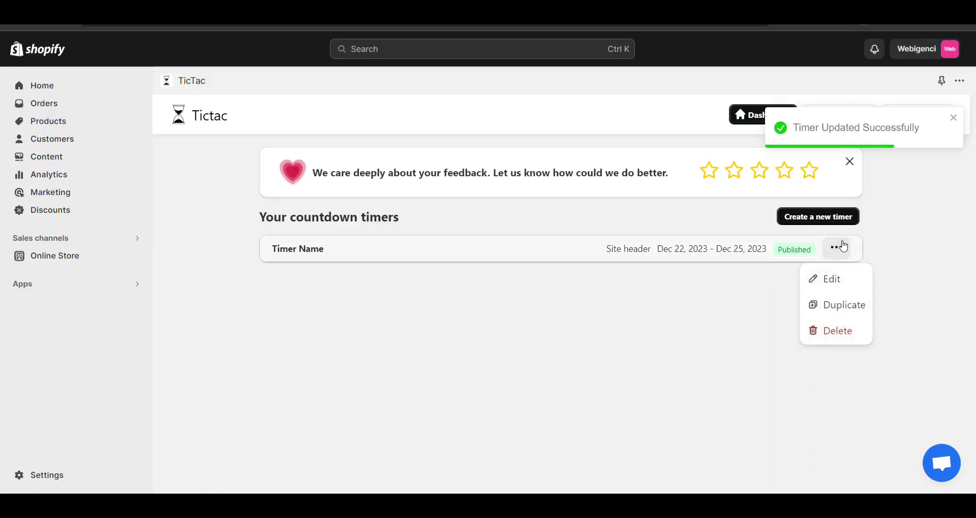
Step: Set the timer's position to All product pages, update it, and view the live online store
left_click(818, 279)
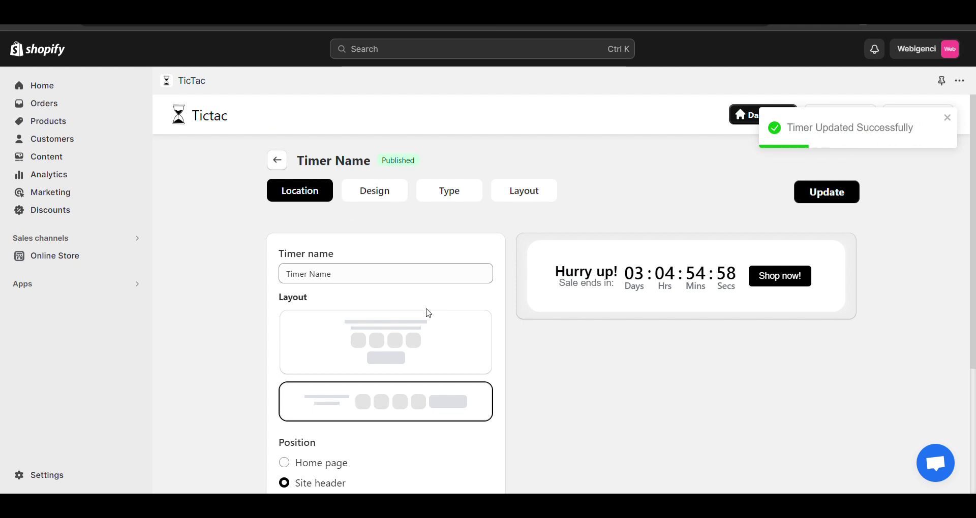
scroll(429, 311, "down", 3)
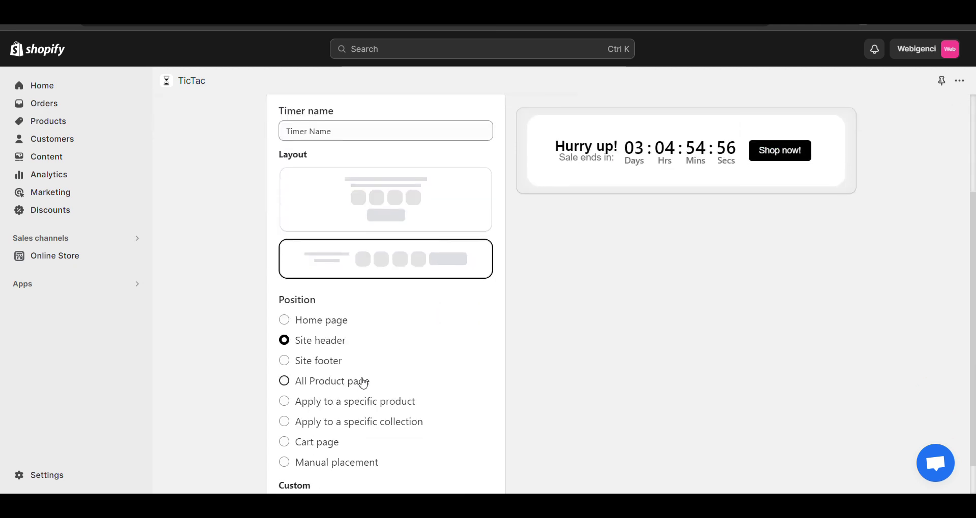
scroll(799, 316, "up", 3)
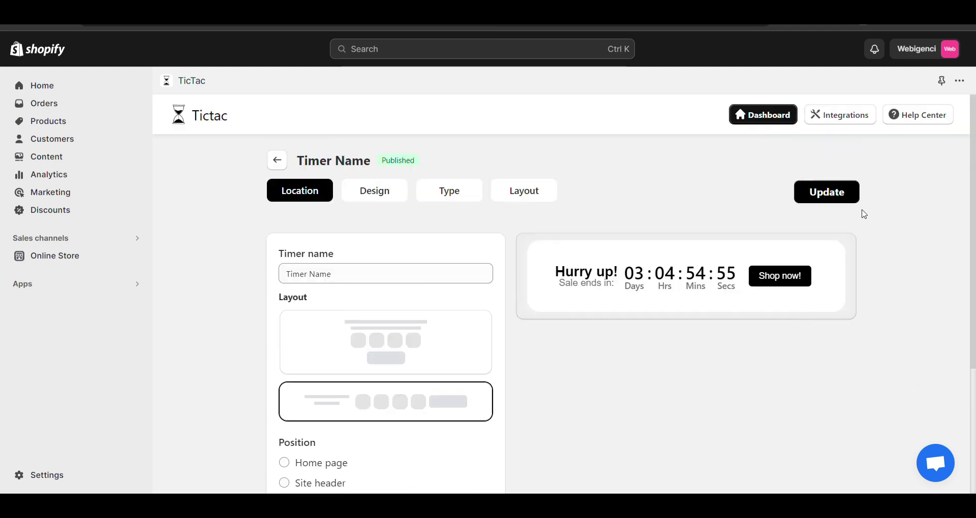
left_click(832, 192)
left_click(830, 195)
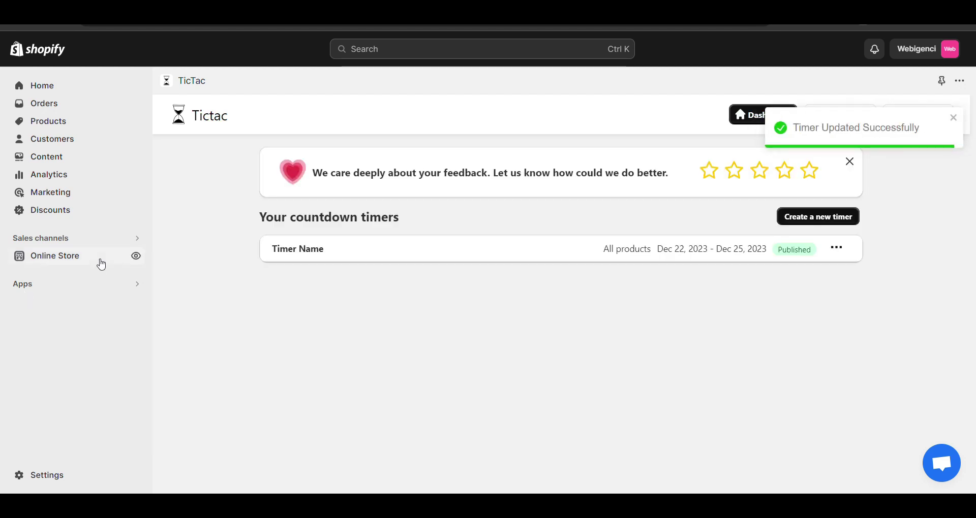
left_click(136, 257)
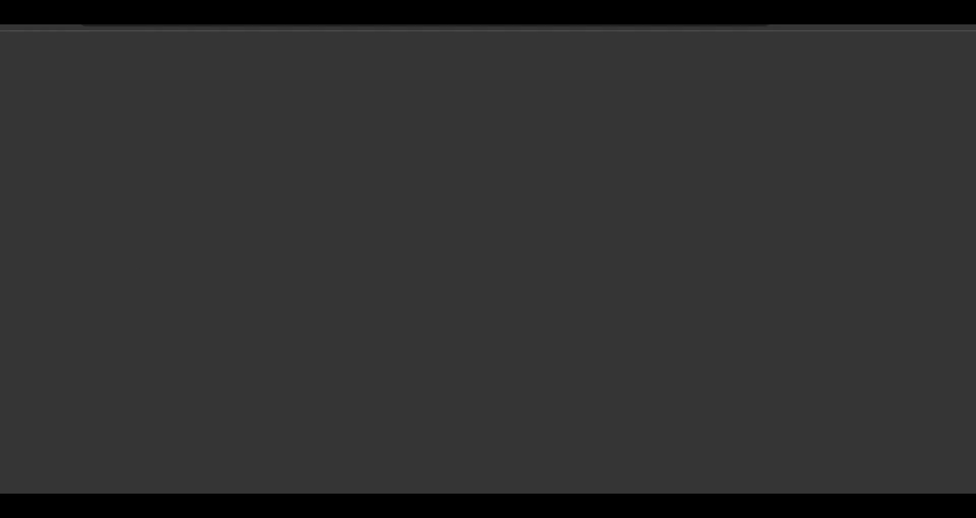
Step: Scroll the storefront home page and open the Digital Marketing product page
scroll(342, 254, "down", 3)
scroll(342, 254, "up", 3)
scroll(344, 257, "down", 6)
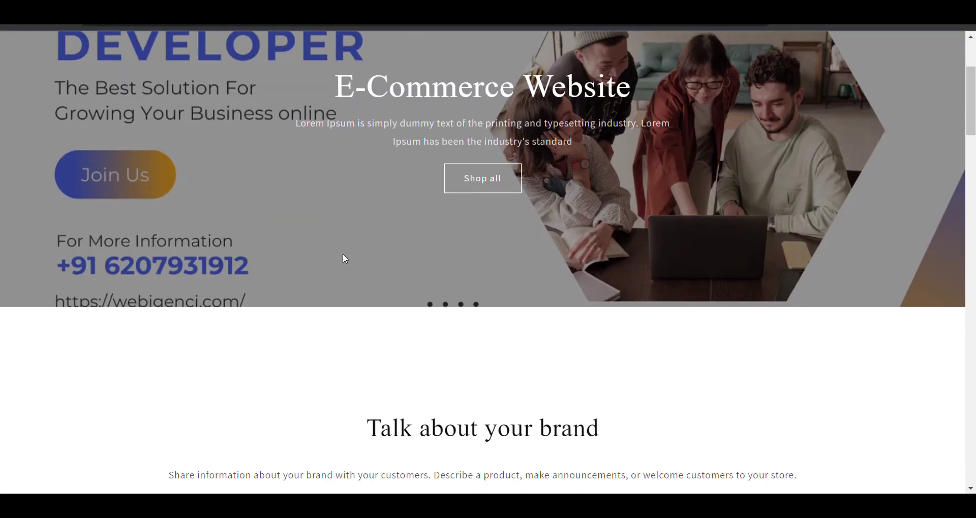
scroll(322, 211, "up", 5)
scroll(231, 311, "down", 4)
scroll(232, 312, "down", 6)
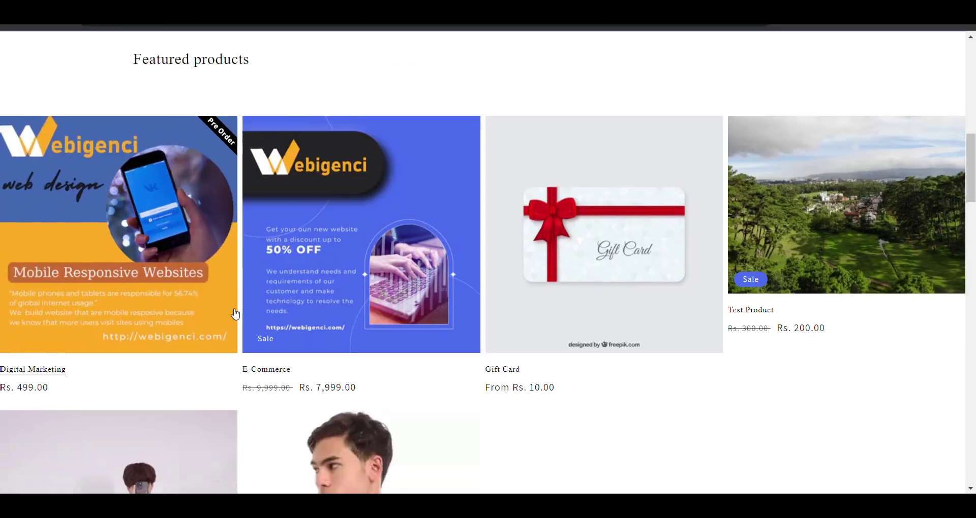
left_click(226, 215)
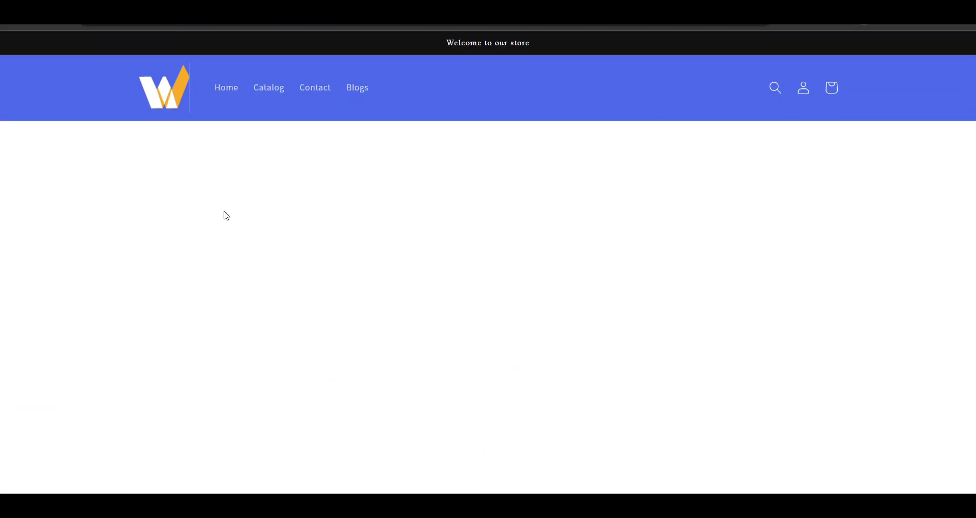
Step: Find the countdown timer below Pre Order Now and highlight its text
scroll(226, 215, "down", 2)
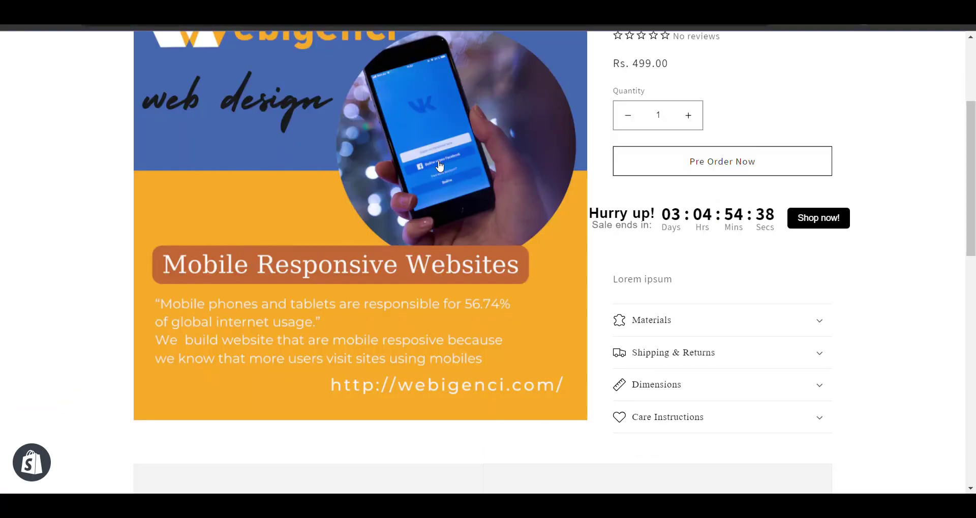
scroll(440, 166, "up", 2)
scroll(698, 163, "down", 3)
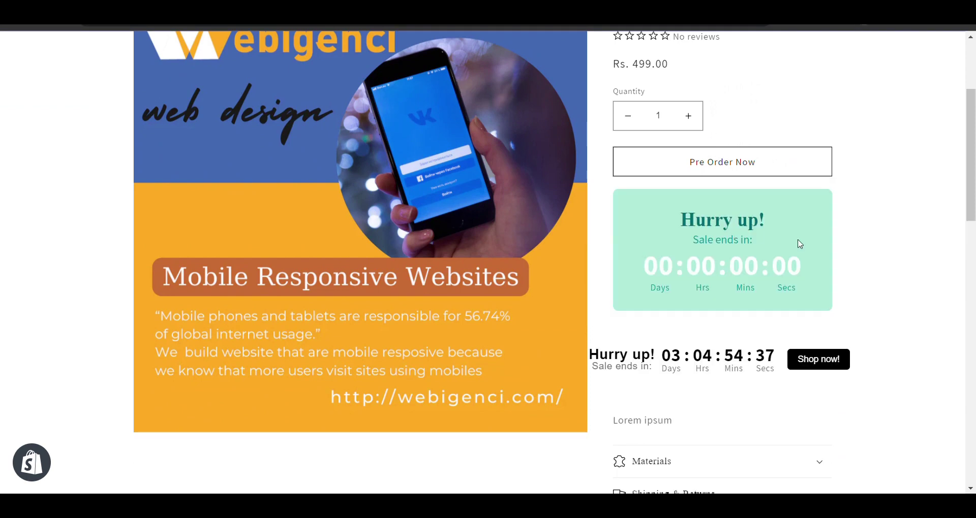
scroll(840, 257, "down", 1)
scroll(725, 308, "down", 3)
scroll(726, 308, "down", 2)
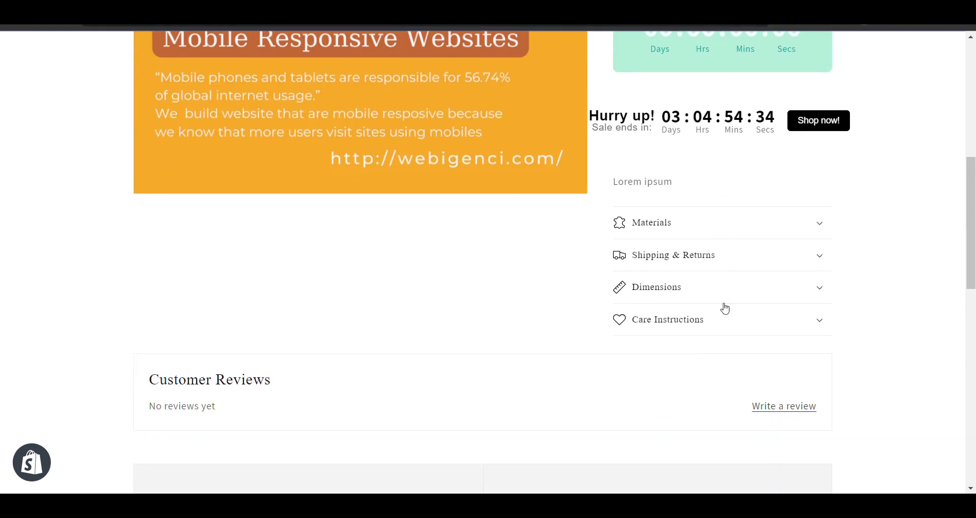
left_click_drag(779, 89, 590, 83)
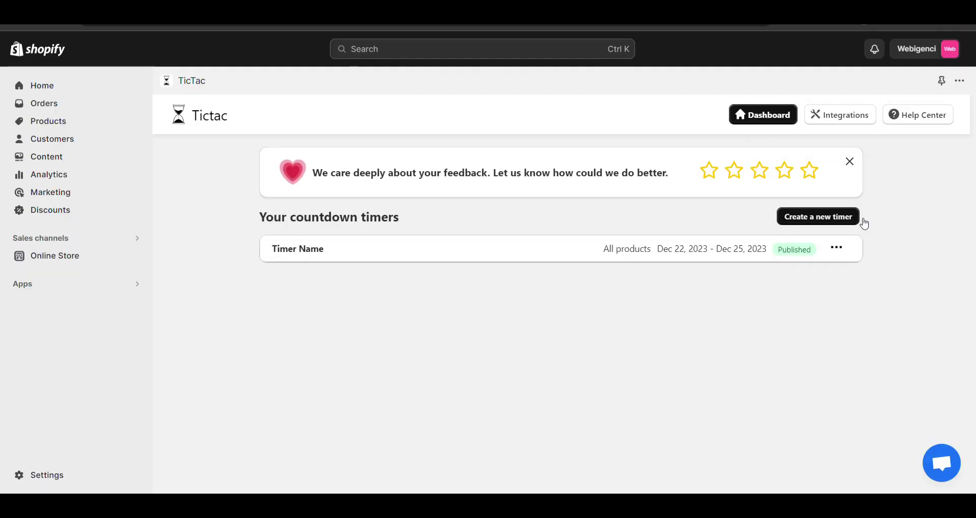
Step: Edit the timer, choose Manual placement under Position instead of product pages, and update it
left_click(844, 251)
left_click(829, 279)
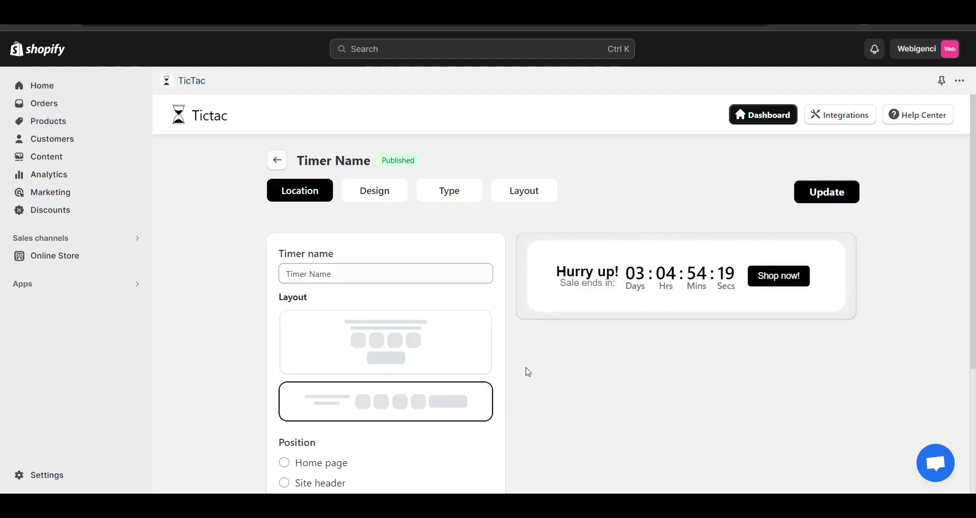
scroll(526, 371, "down", 4)
left_click(333, 422)
scroll(819, 143, "up", 5)
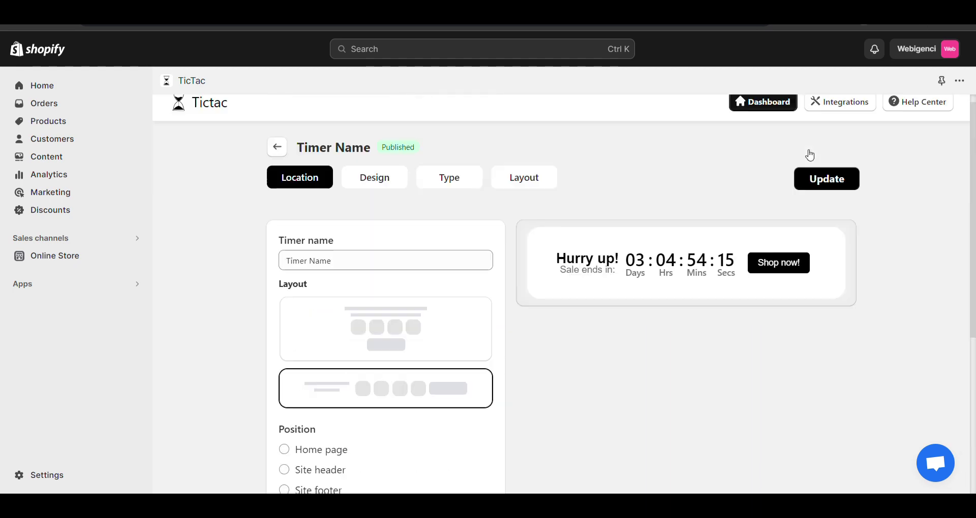
left_click(834, 189)
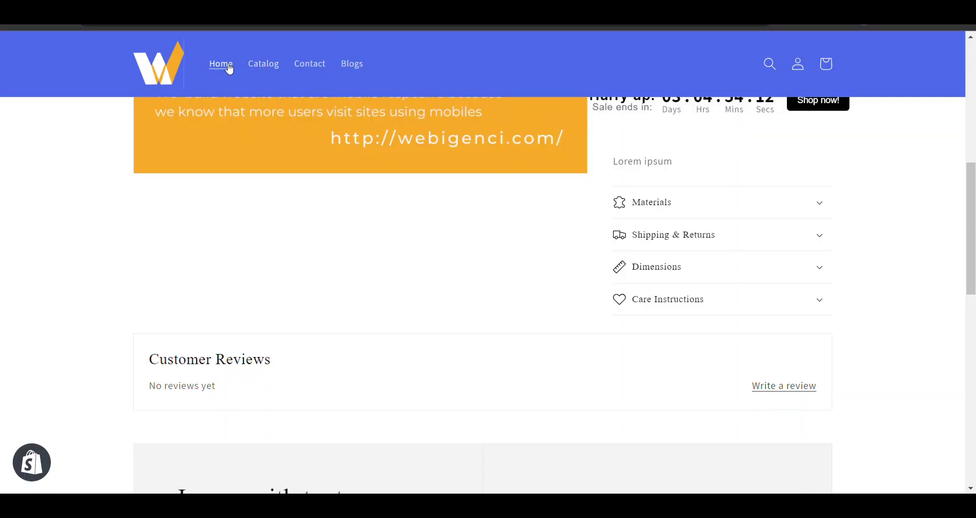
Step: Go to the store home page, find the countdown below the hero banner, and inspect it in DevTools
left_click(227, 67)
scroll(429, 245, "down", 8)
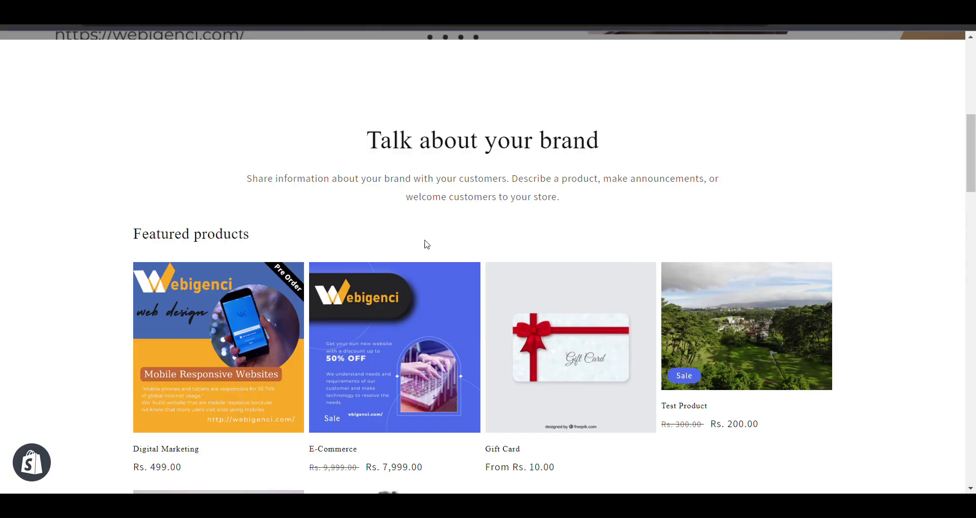
scroll(306, 227, "up", 2)
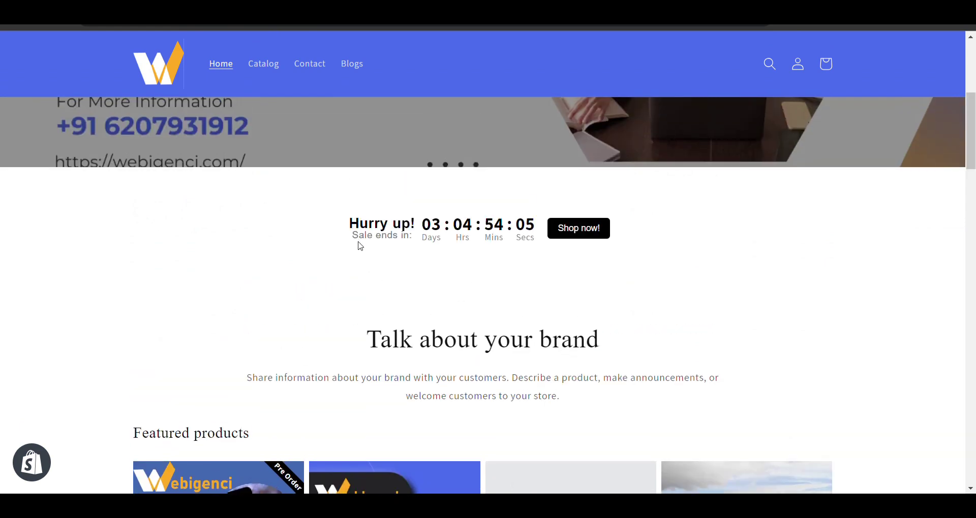
key("ctrl+shift+i")
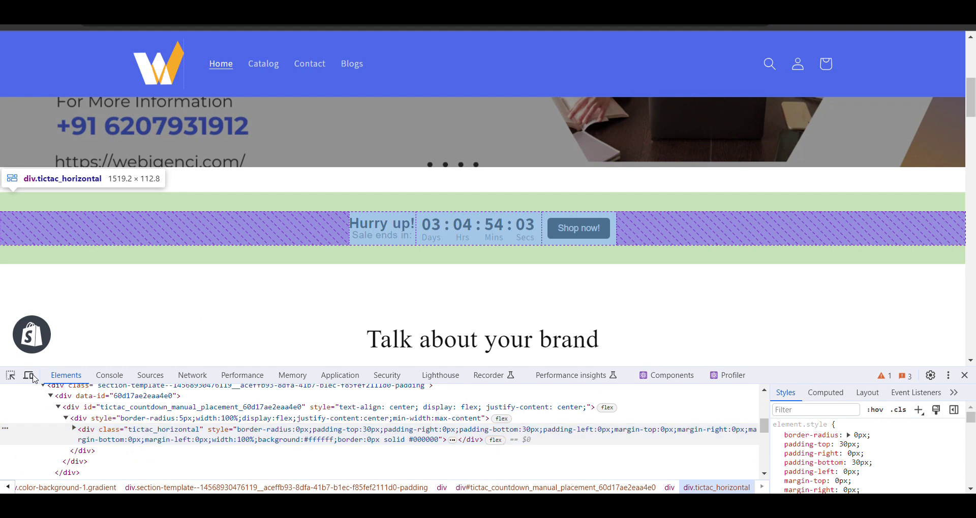
Step: Preview the home page at 362 px responsive width and scroll down to the stacked countdown timer
left_click(29, 376)
scroll(535, 285, "up", 5)
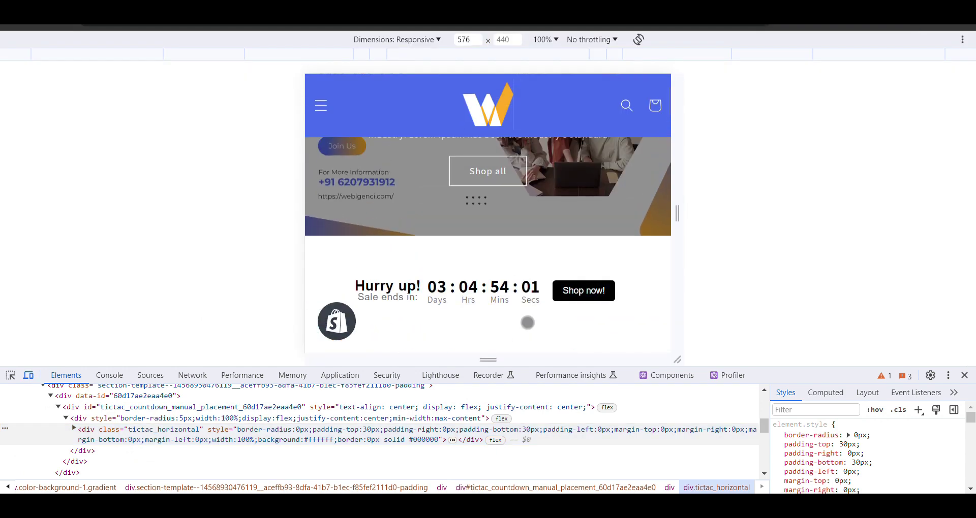
left_click_drag(303, 264, 371, 279)
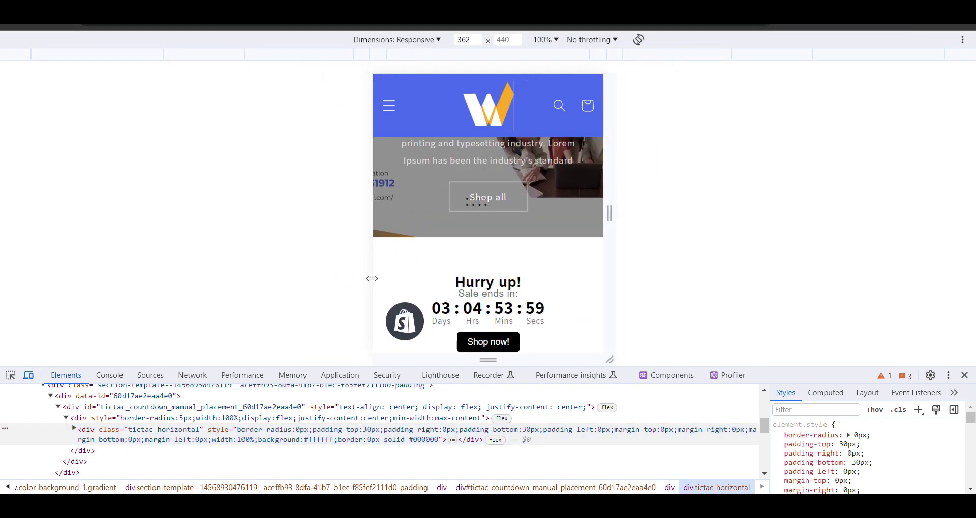
scroll(561, 250, "down", 1)
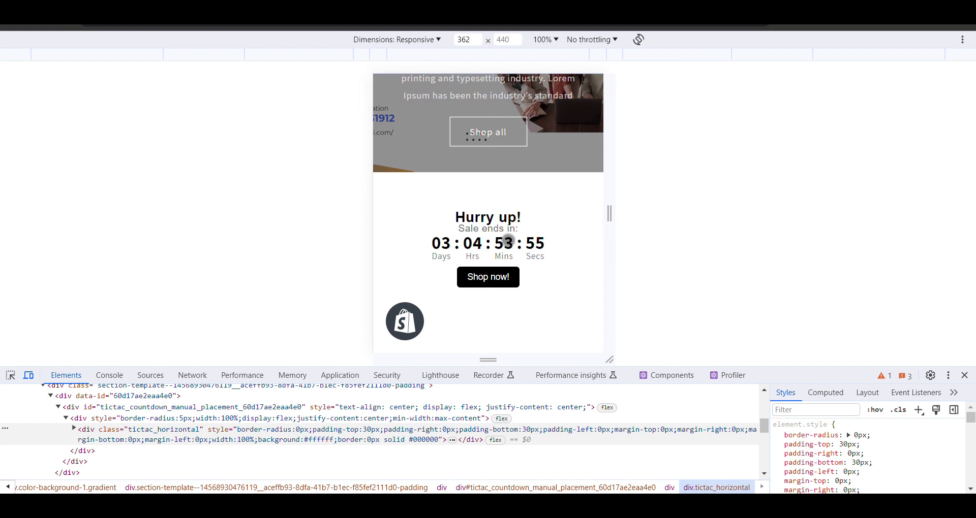
scroll(507, 241, "down", 1)
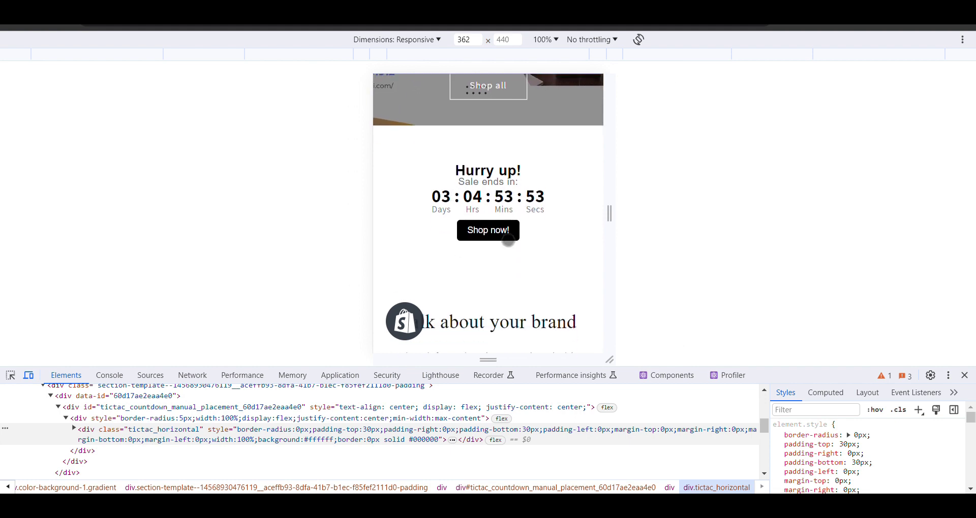